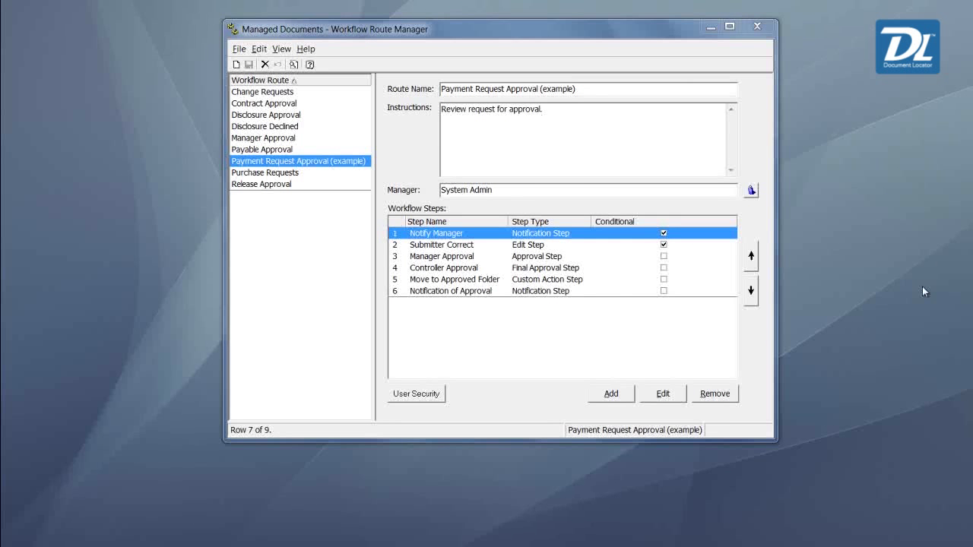
- Review the six-step example payment approval route
double_click(438, 237)
- Start a new route named Payment Request Approval with instructions 'Review for approval'
click(236, 65)
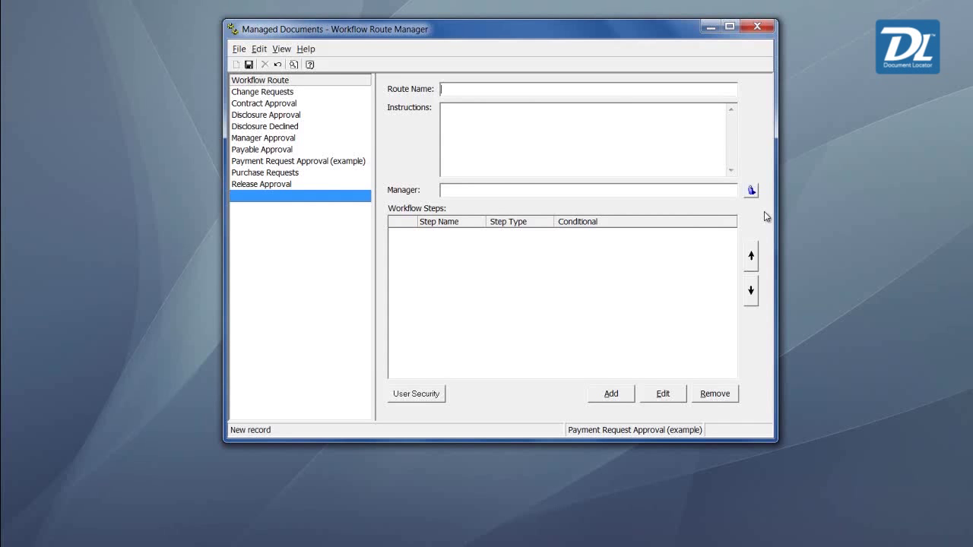
text(Payment Request Approval)
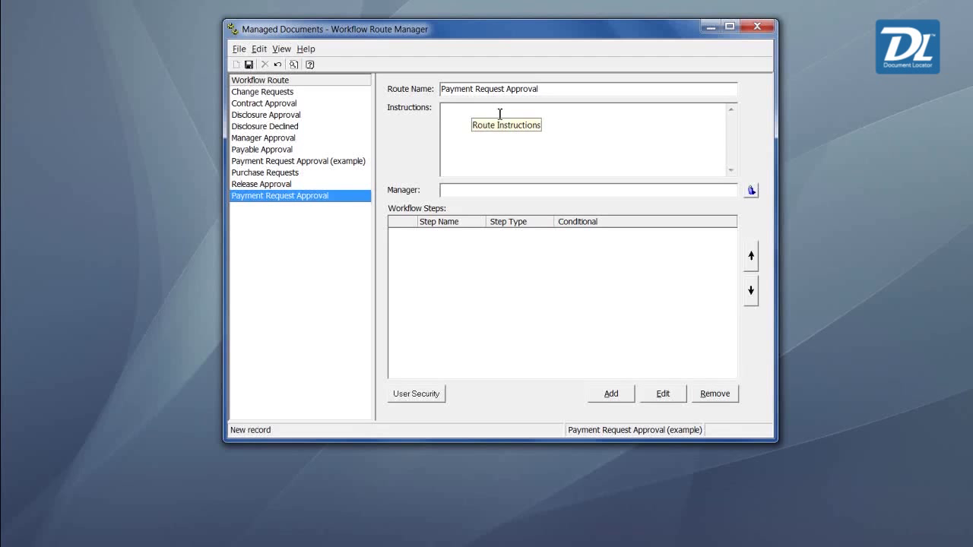
click(499, 114)
text(ew for )
text(approval)
- Make System Admin the route manager
double_click(465, 191)
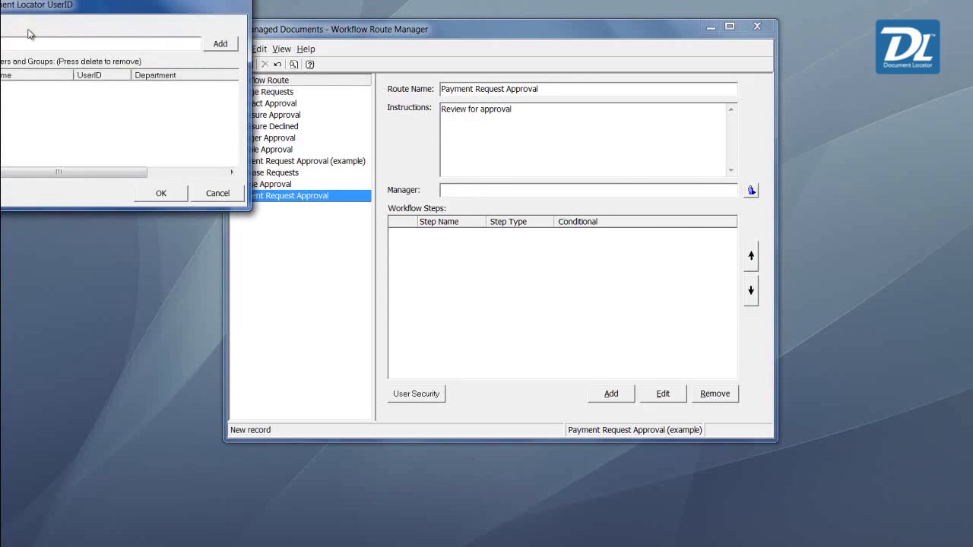
drag(80, 13, 187, 21)
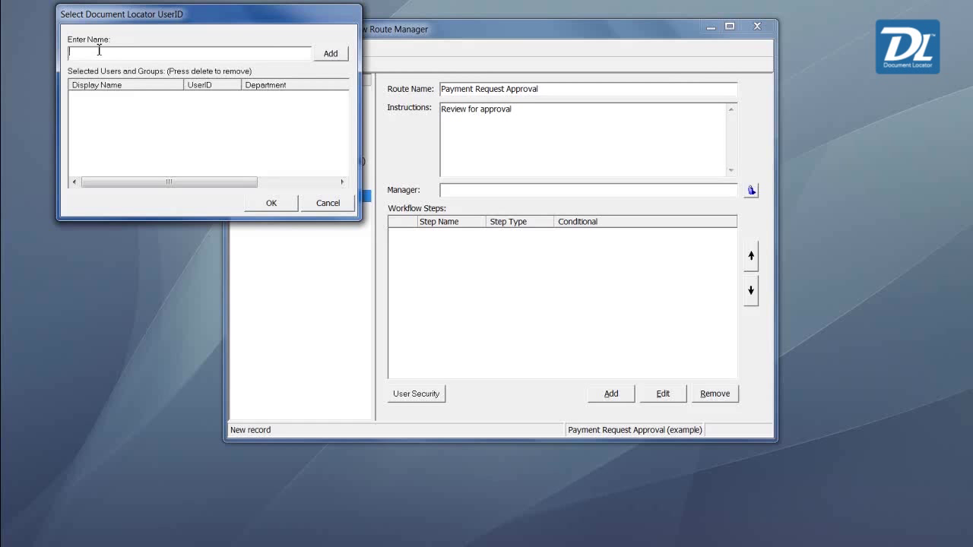
text(s)
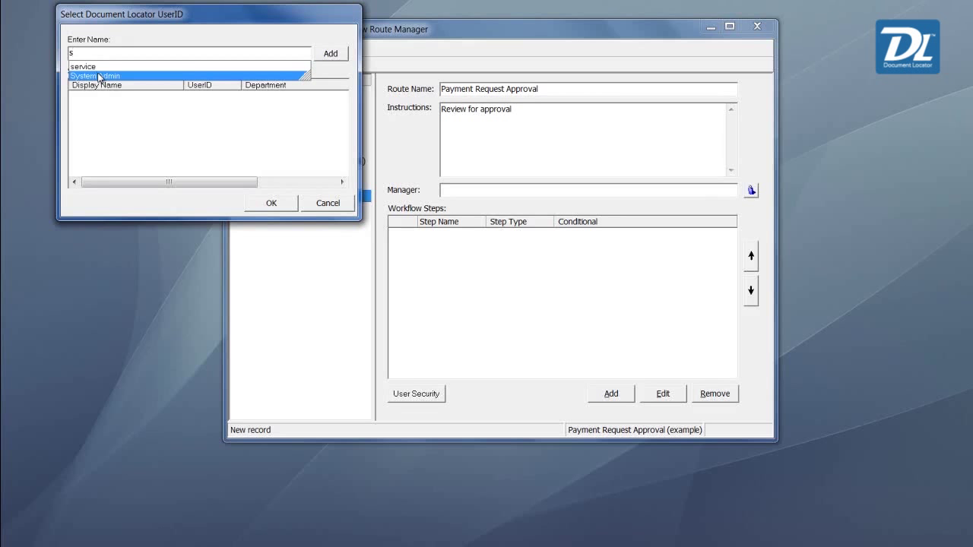
click(99, 71)
click(281, 207)
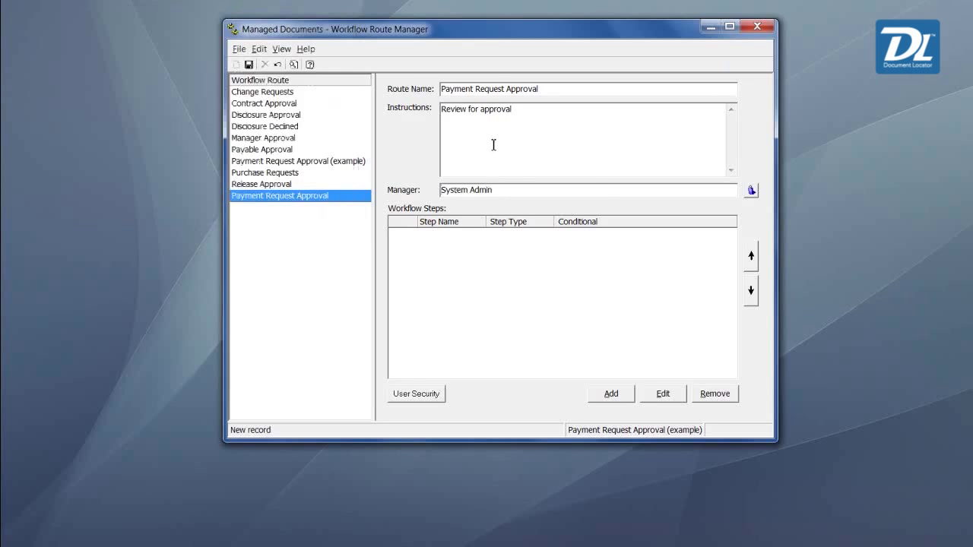
- Replace the default Users entry with the Accounting group in the route's user security
click(417, 394)
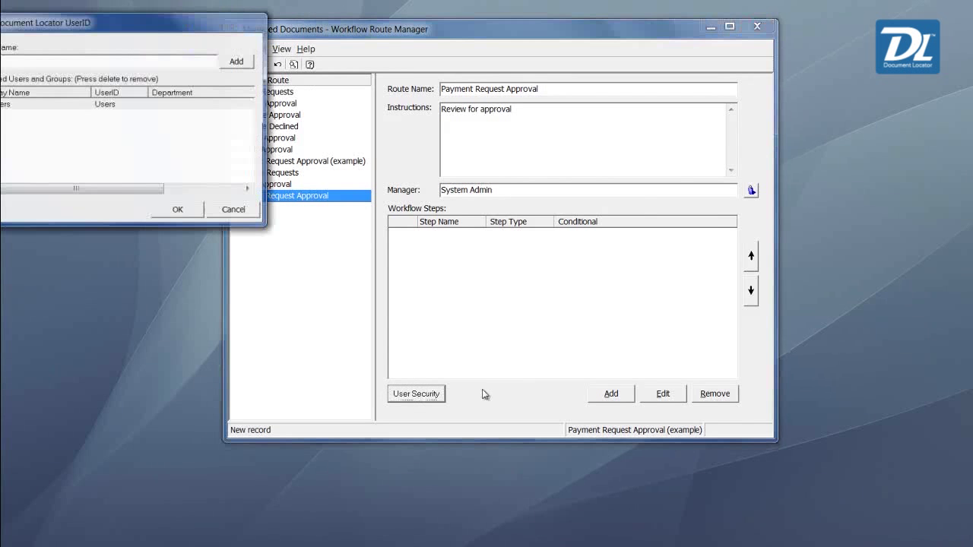
drag(130, 22, 181, 26)
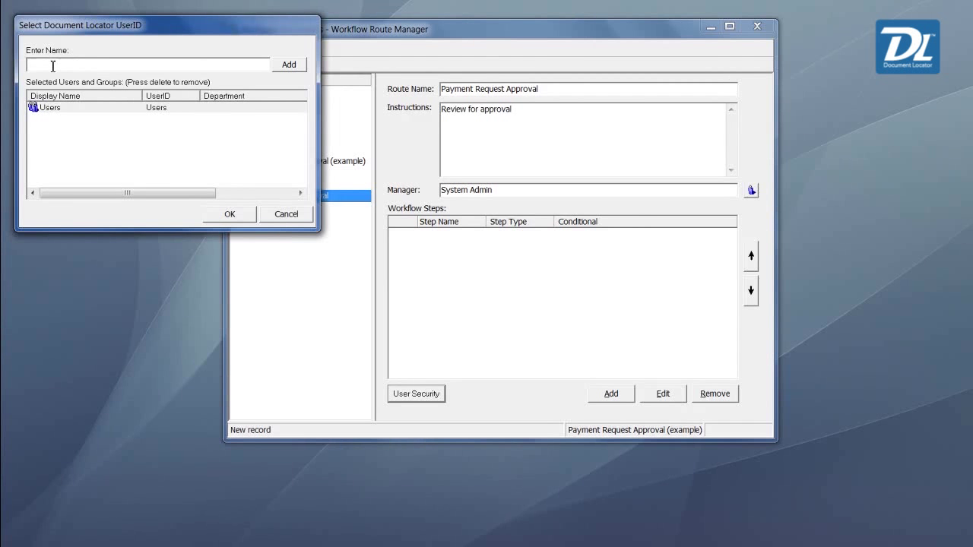
right_click(50, 109)
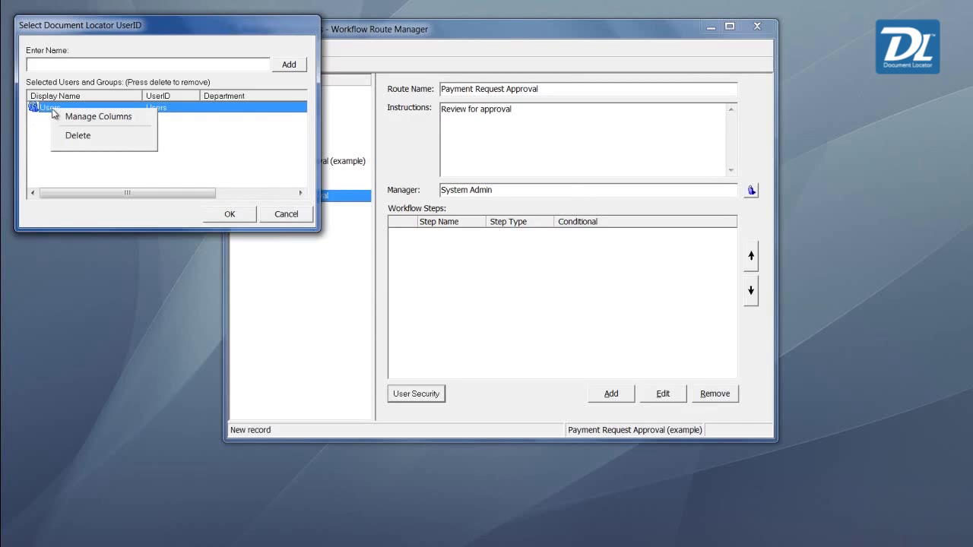
click(73, 135)
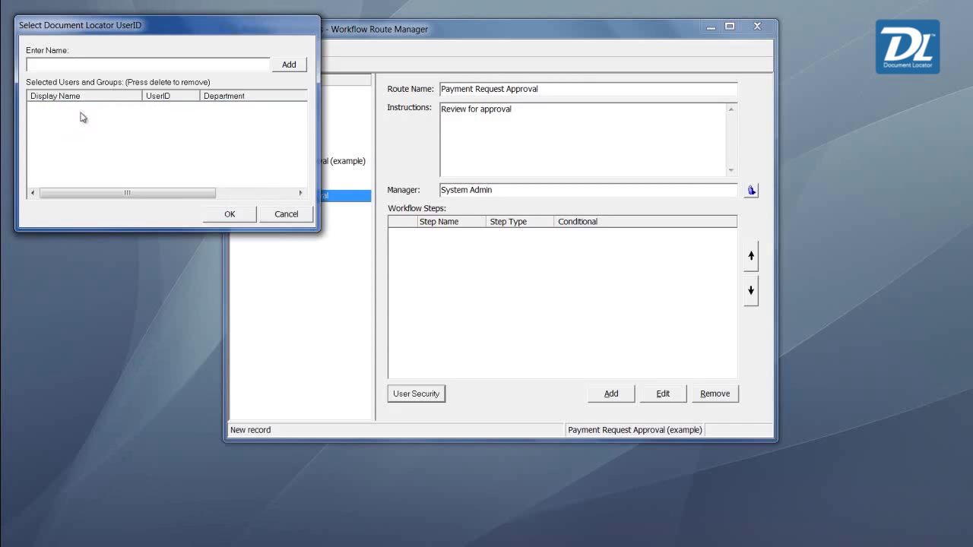
click(60, 66)
click(64, 87)
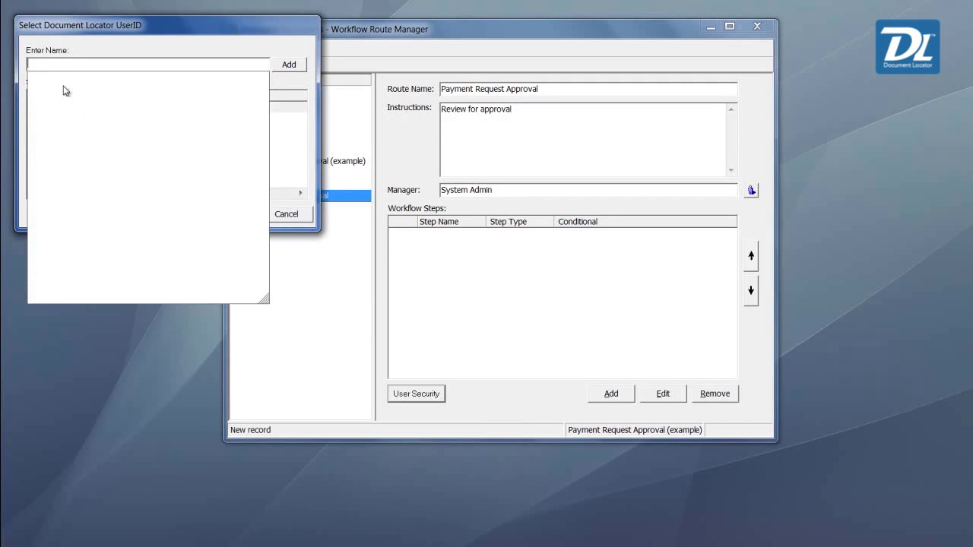
right_click(56, 70)
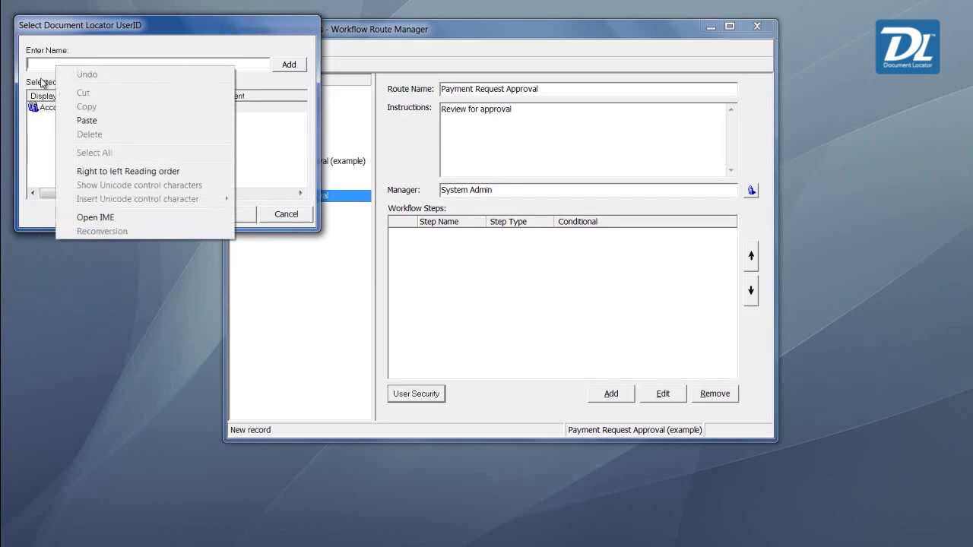
click(42, 107)
click(228, 213)
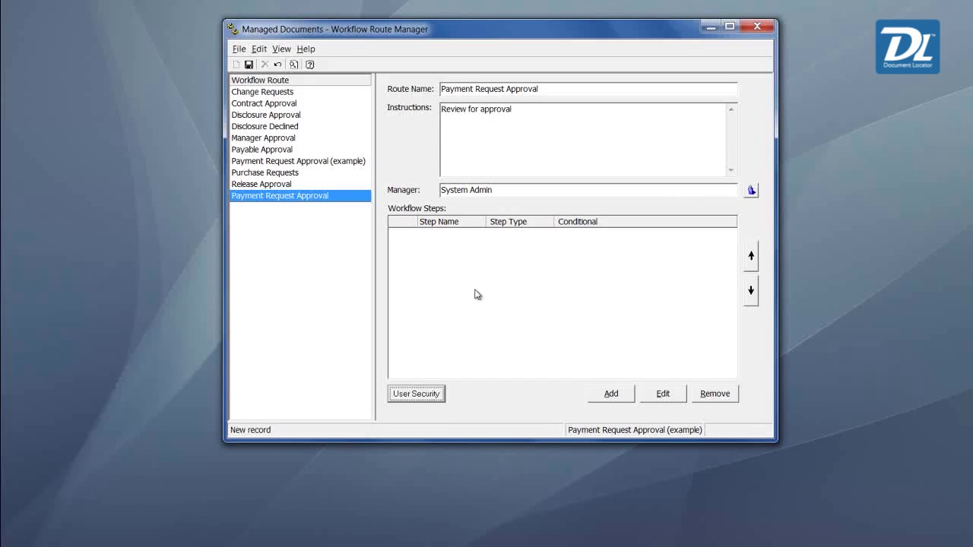
- Add a new workflow step of type Notification Step
click(615, 398)
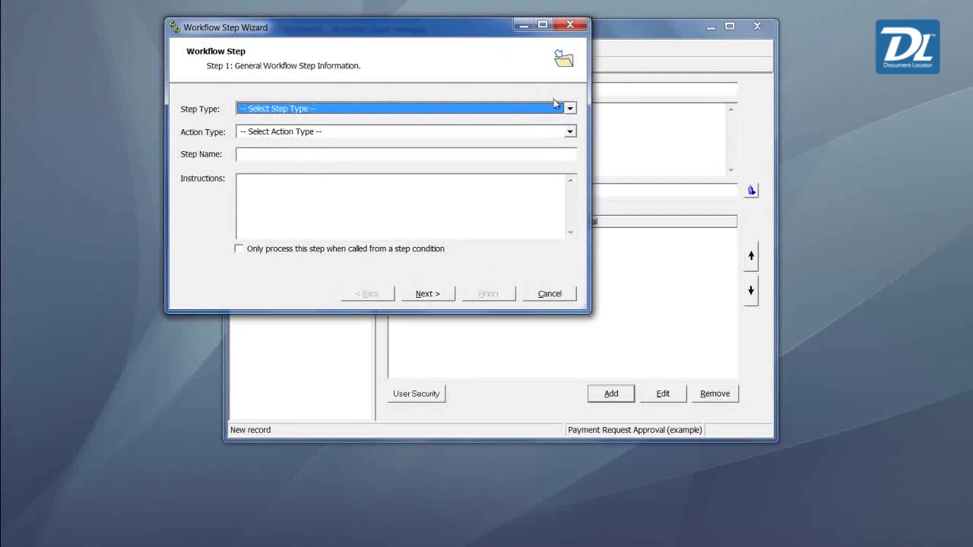
click(570, 109)
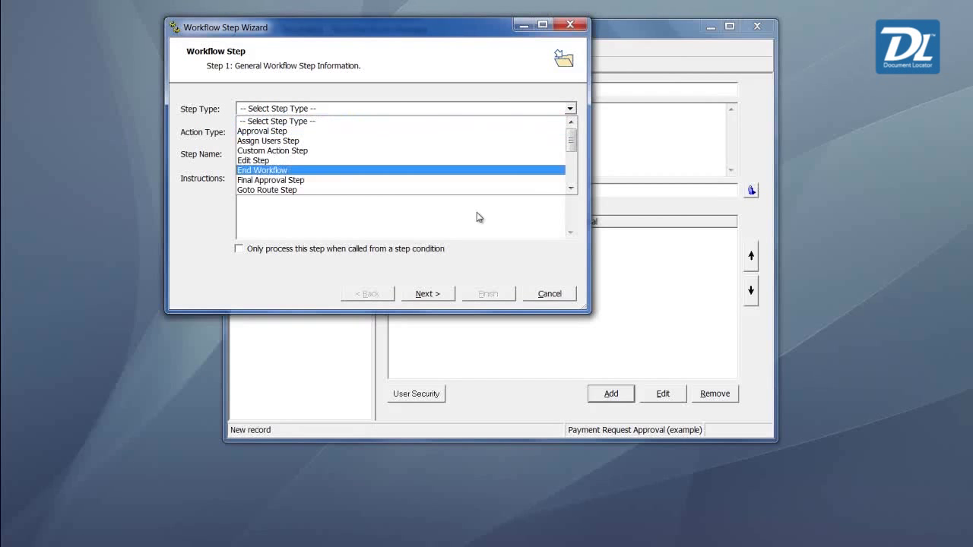
click(572, 175)
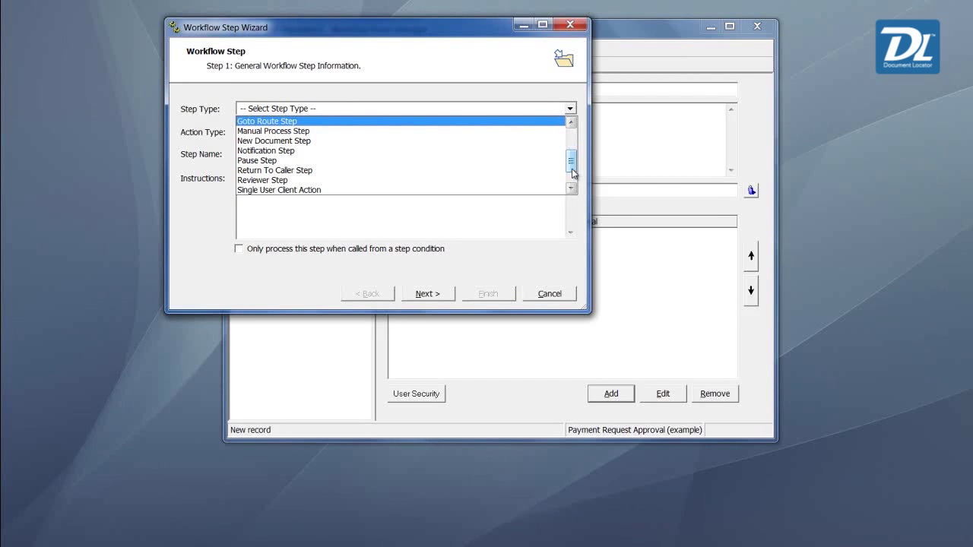
click(277, 150)
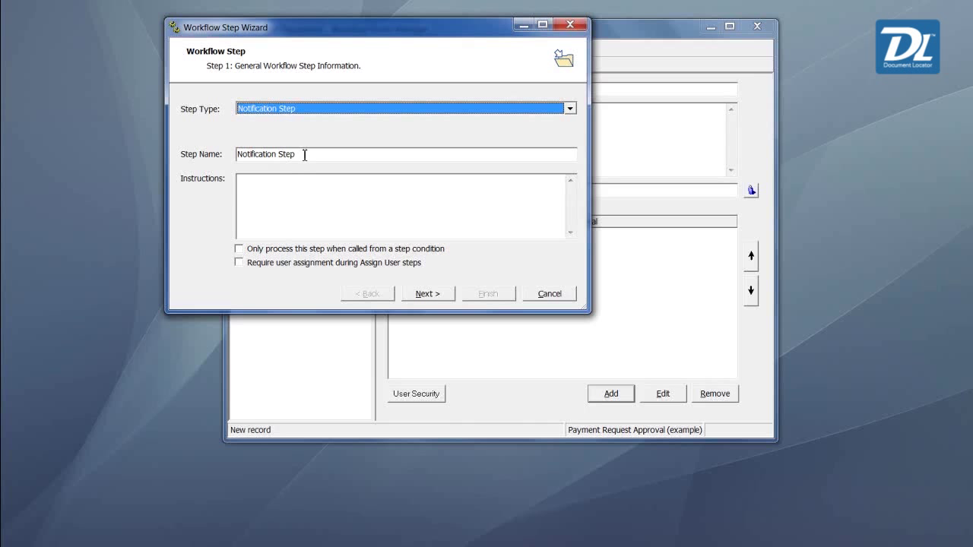
- Name it Notification to Manager, instruct 'Task not completed in time.', and limit it to condition calls
click(303, 154)
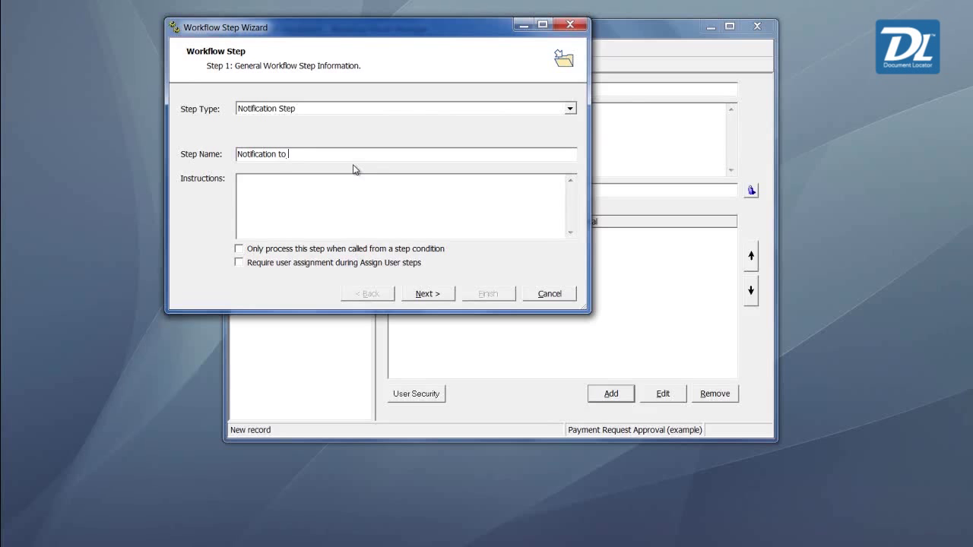
text(ger)
click(321, 200)
text(sk not comp)
text(leted in time.)
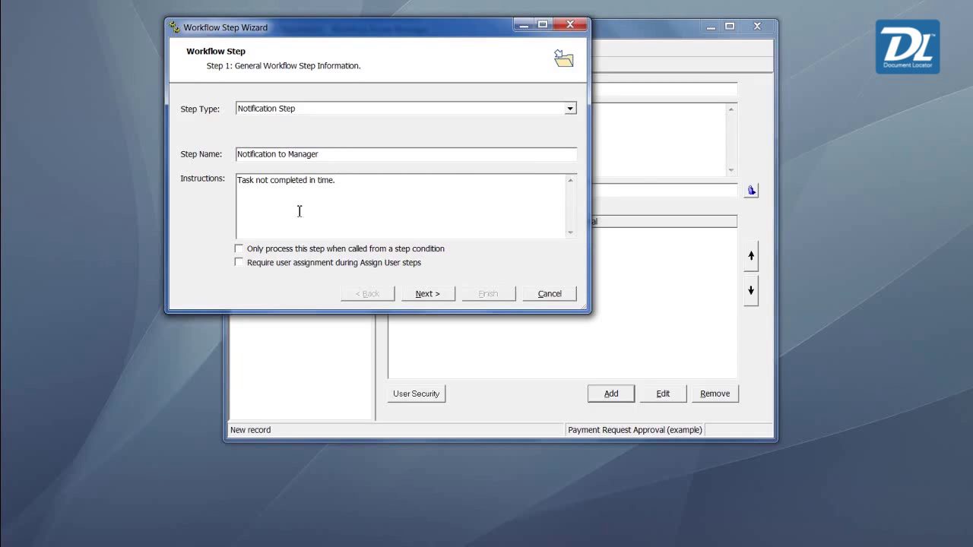
click(247, 251)
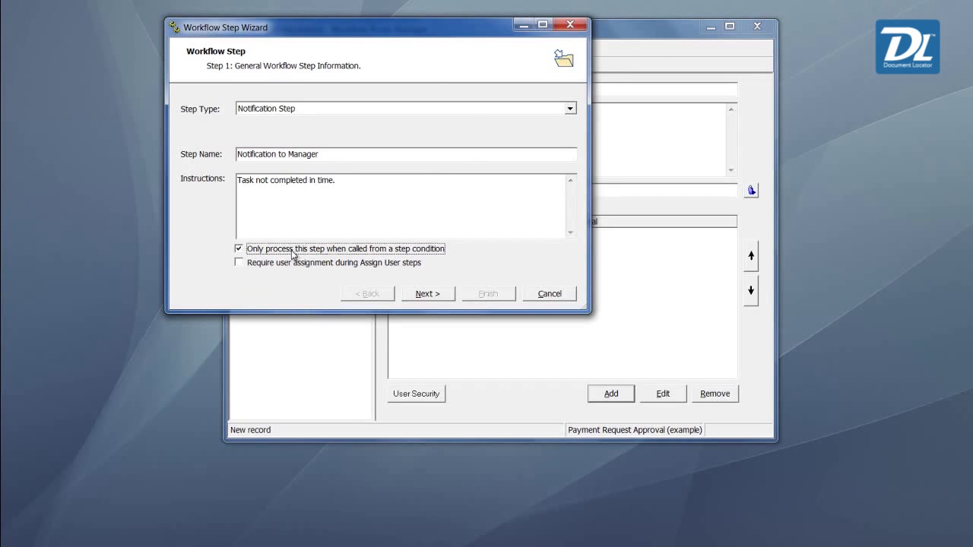
- Set the notification message to 'Task not completed in time.'
click(428, 294)
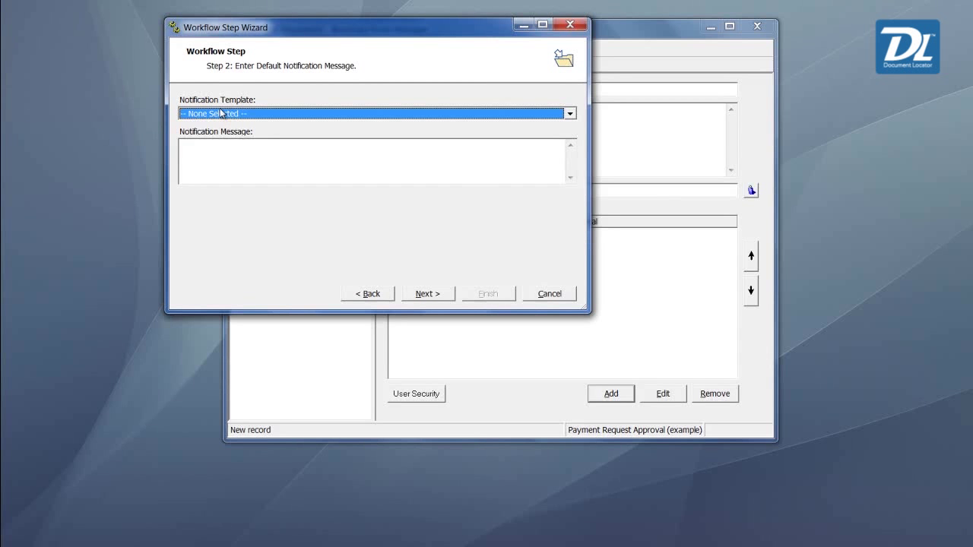
click(228, 146)
text(T)
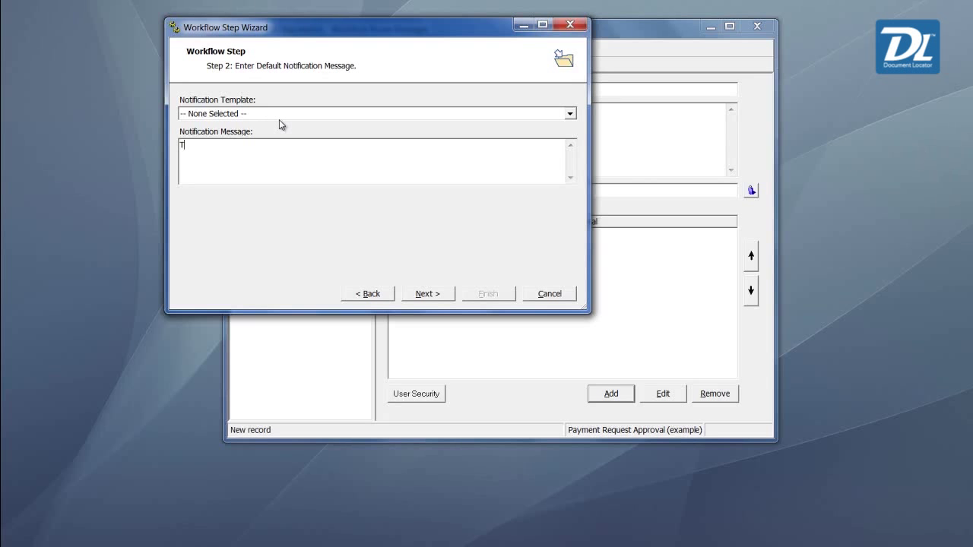
text(ask no)
text(t completed ()
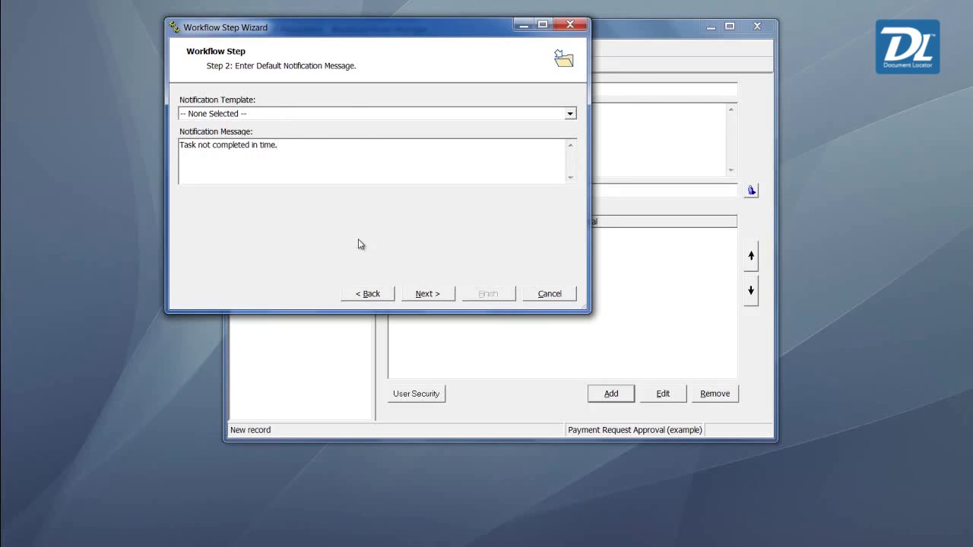
- Send the notification to ##SubmitterManager## and finish adding the step
click(441, 295)
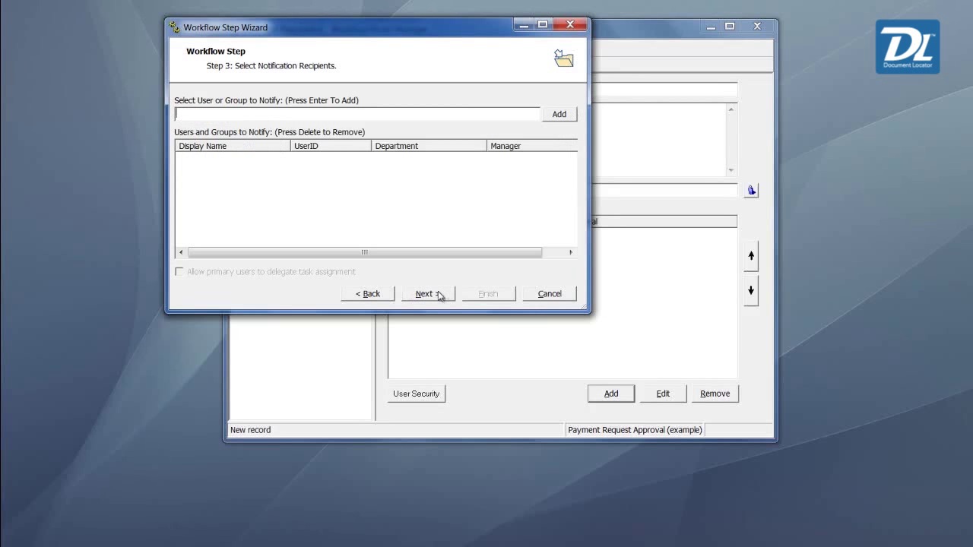
click(209, 113)
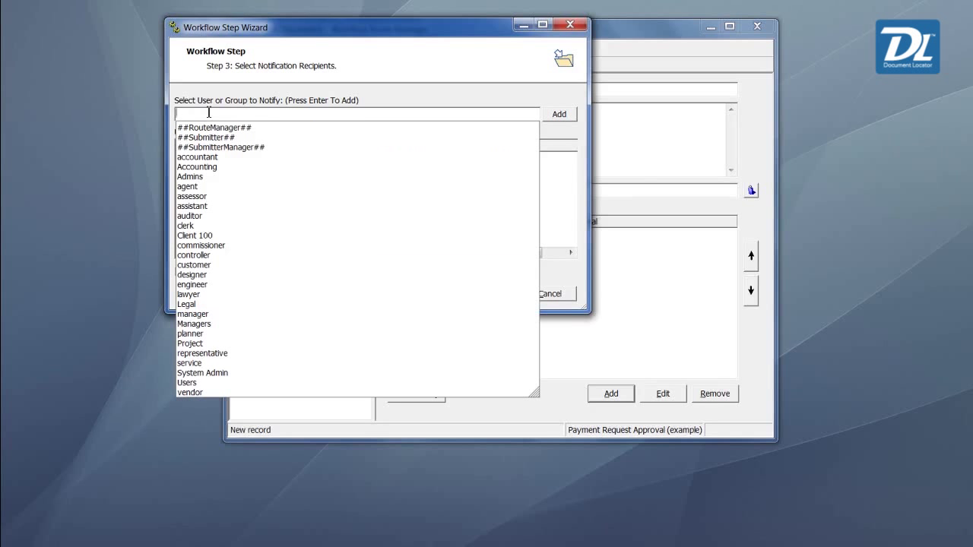
click(254, 152)
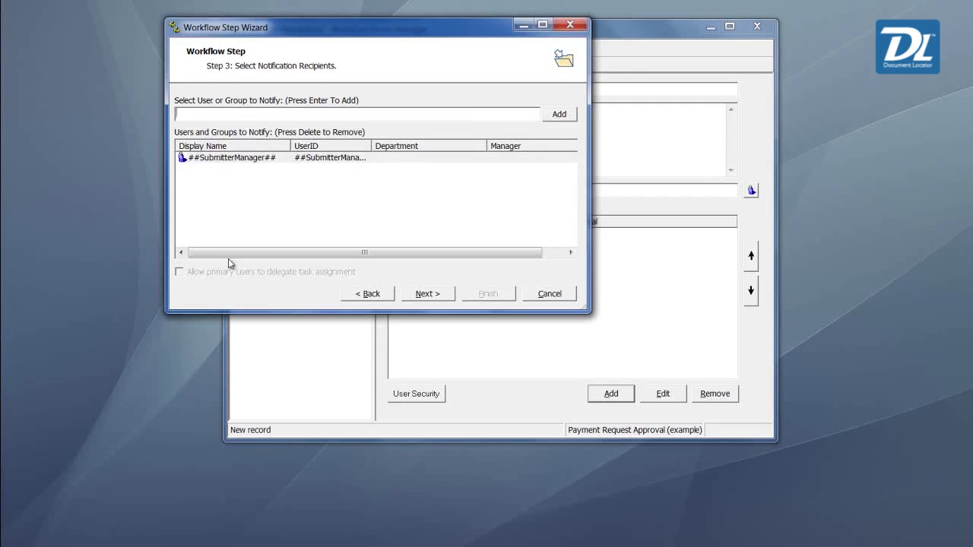
click(424, 295)
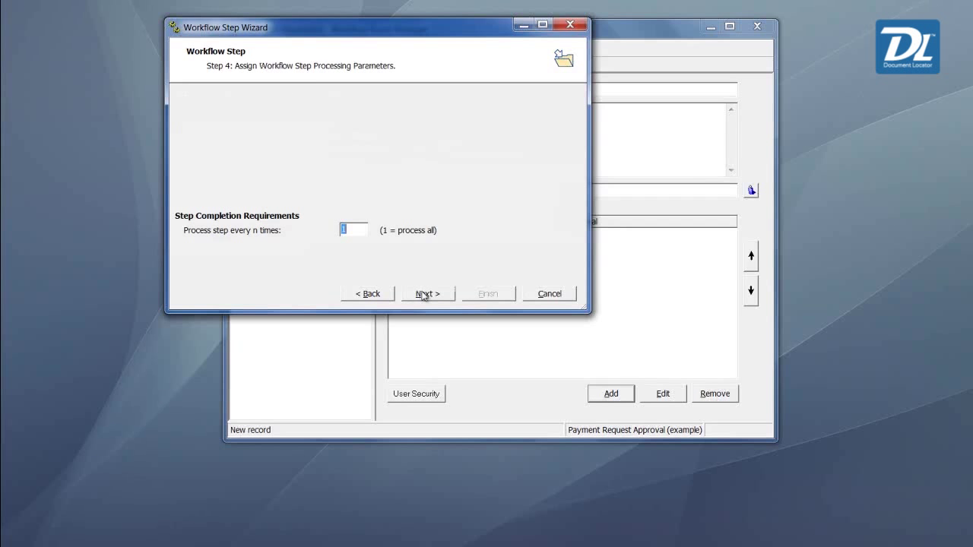
click(426, 296)
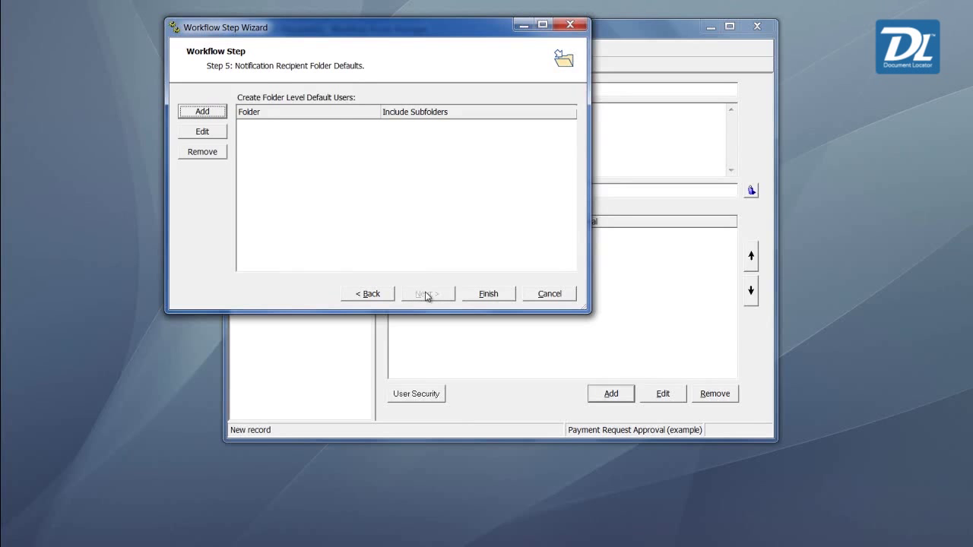
click(479, 296)
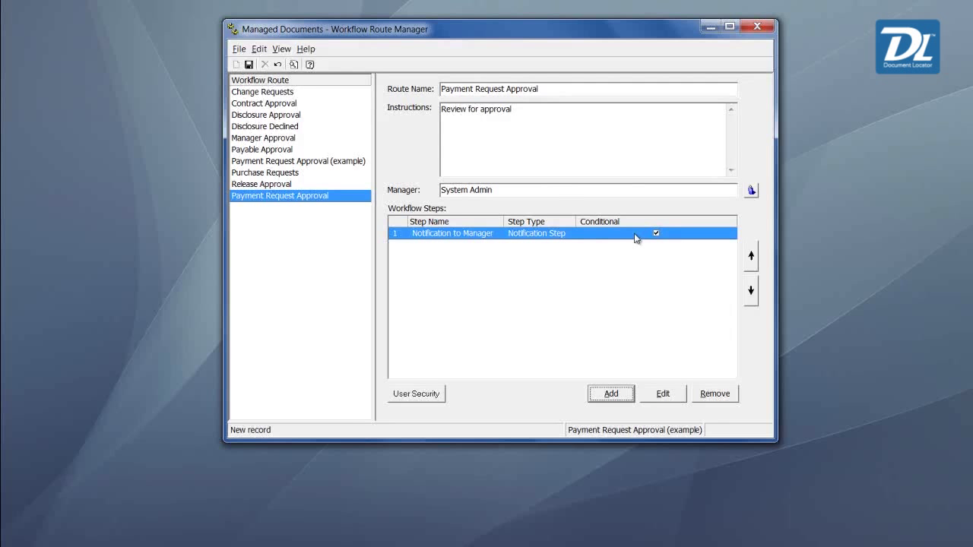
- Add a condition-only Edit Step named Edit for Correction, instructions 'Edit for Correction per manager note.'
click(611, 394)
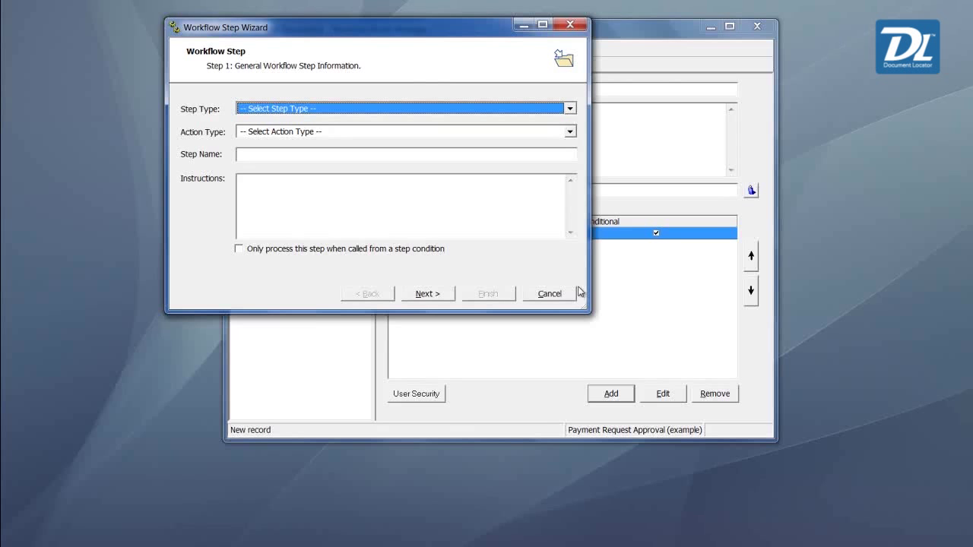
click(570, 108)
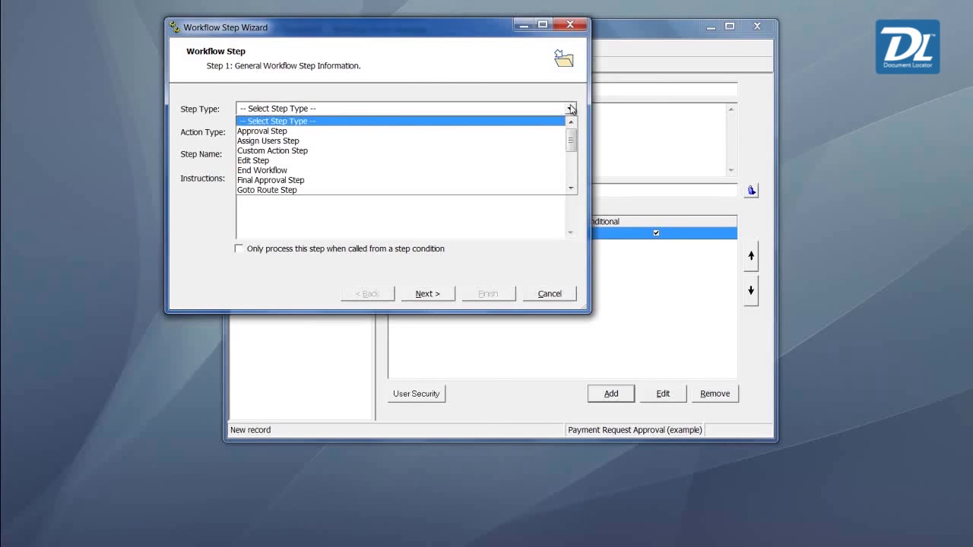
click(341, 160)
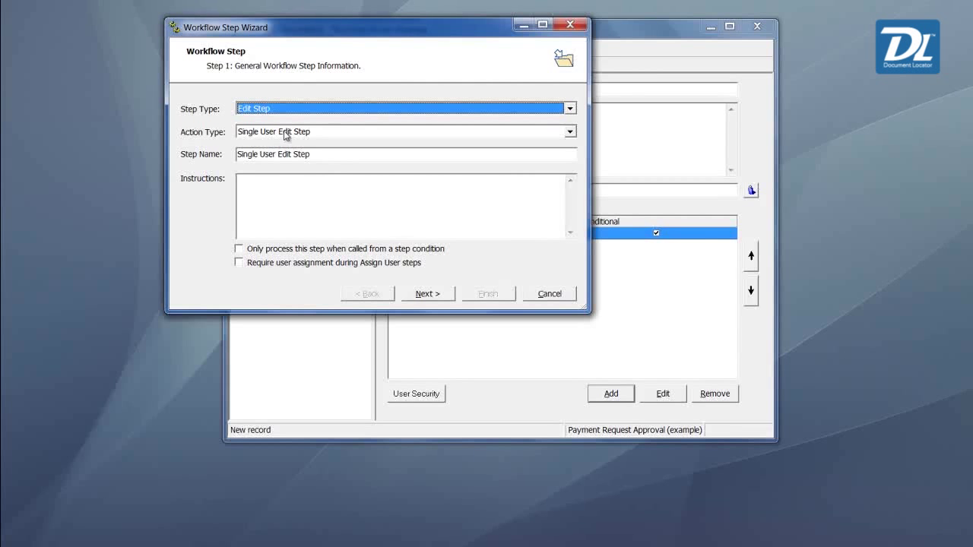
drag(313, 155, 228, 148)
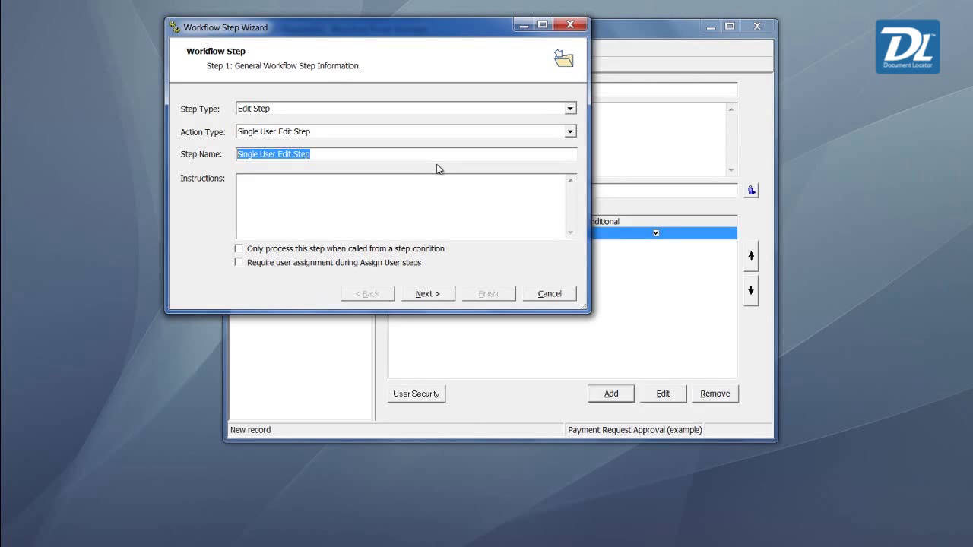
text(Edit for)
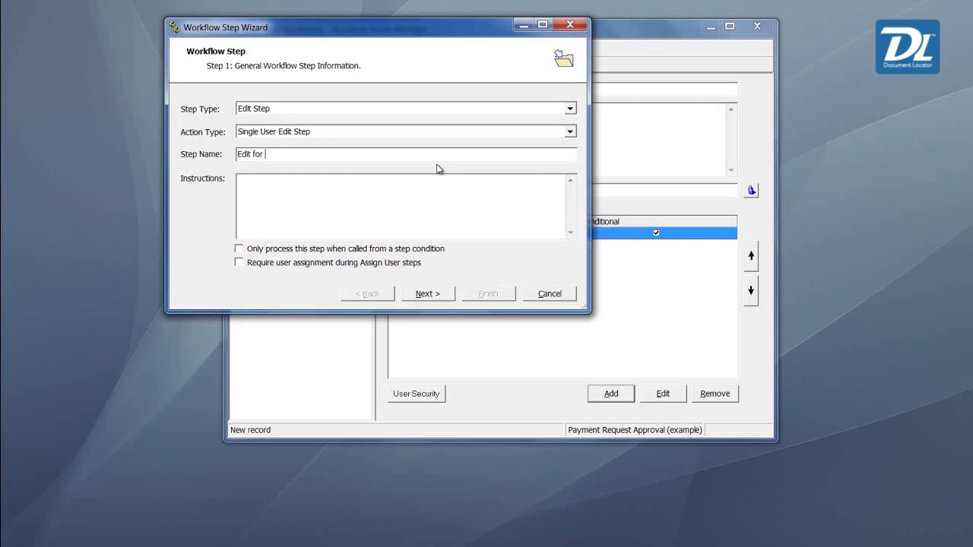
text( Correction)
drag(335, 157, 199, 148)
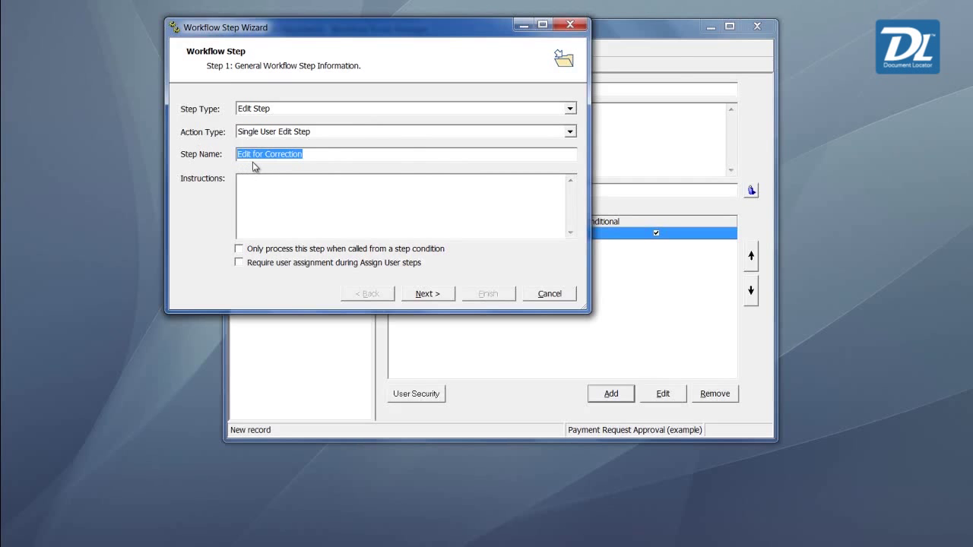
key(ctrl+c)
click(276, 193)
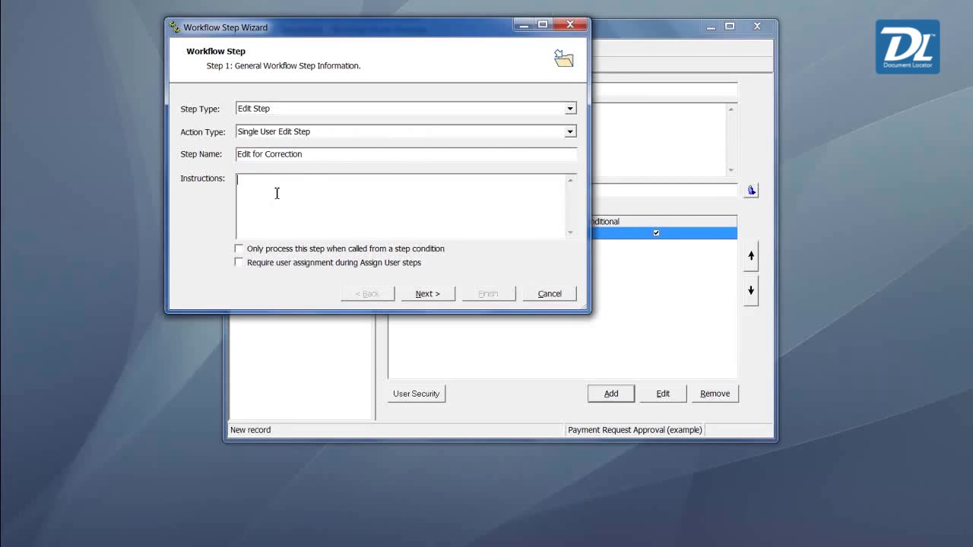
key(ctrl+v)
text(per manager no)
text(te.)
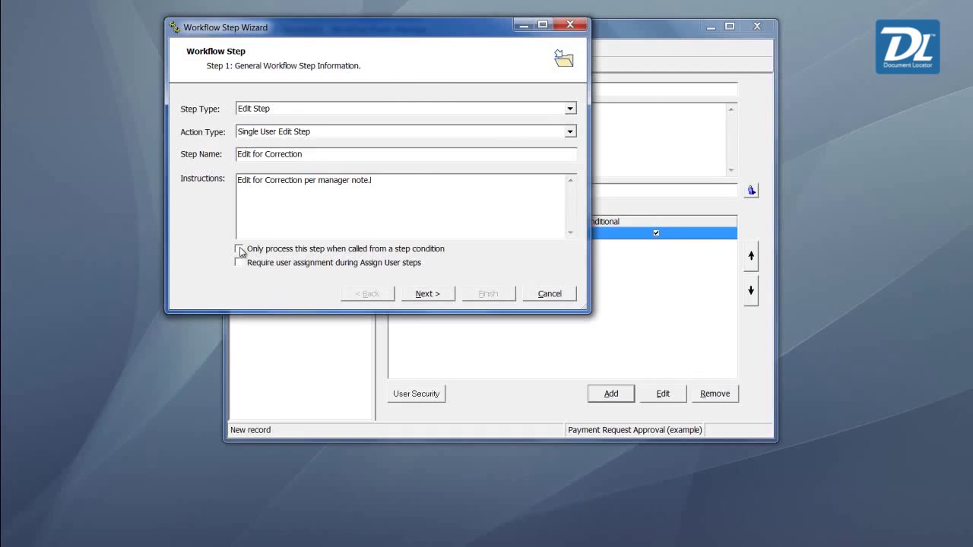
click(240, 249)
- Set the notification and reminder messages to 'Edit for Correction per manager note.'
click(430, 299)
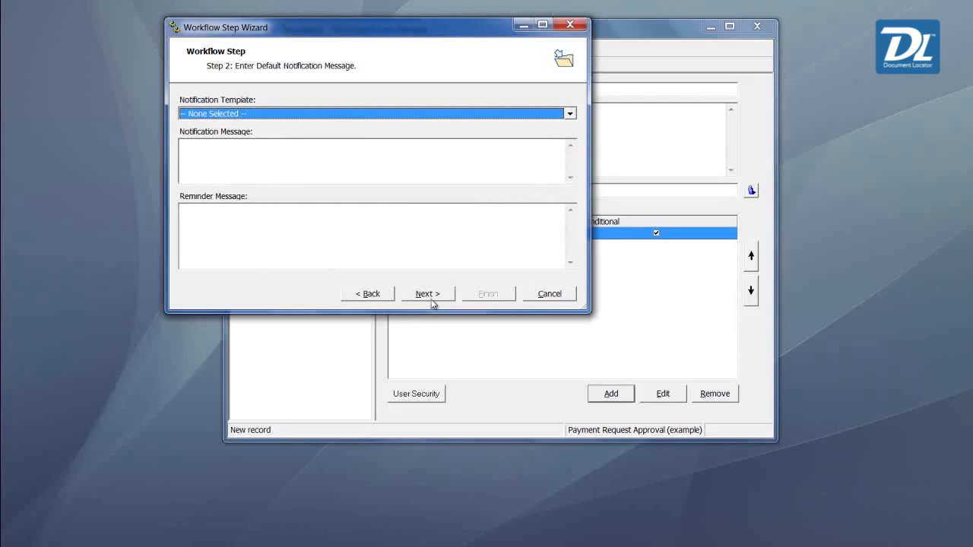
click(377, 294)
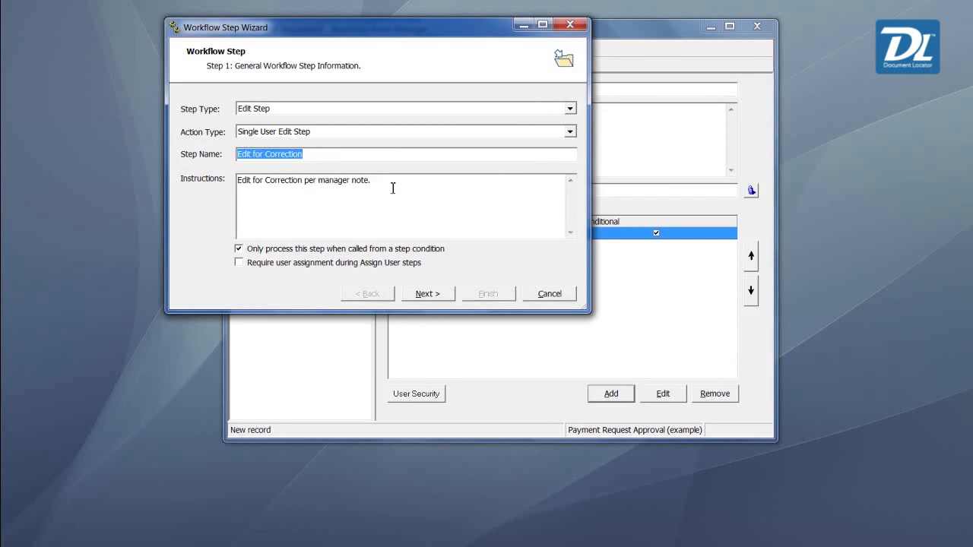
drag(393, 187, 316, 168)
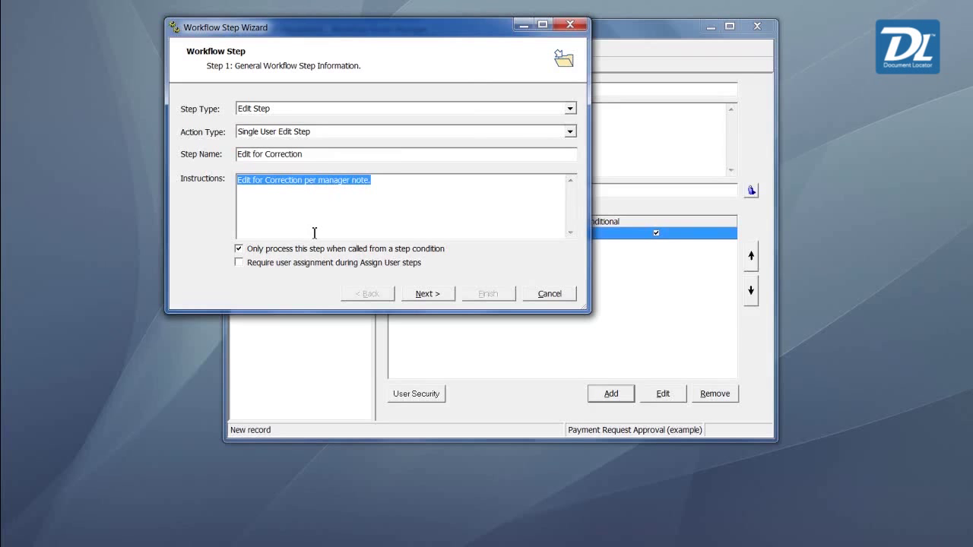
click(437, 297)
click(279, 172)
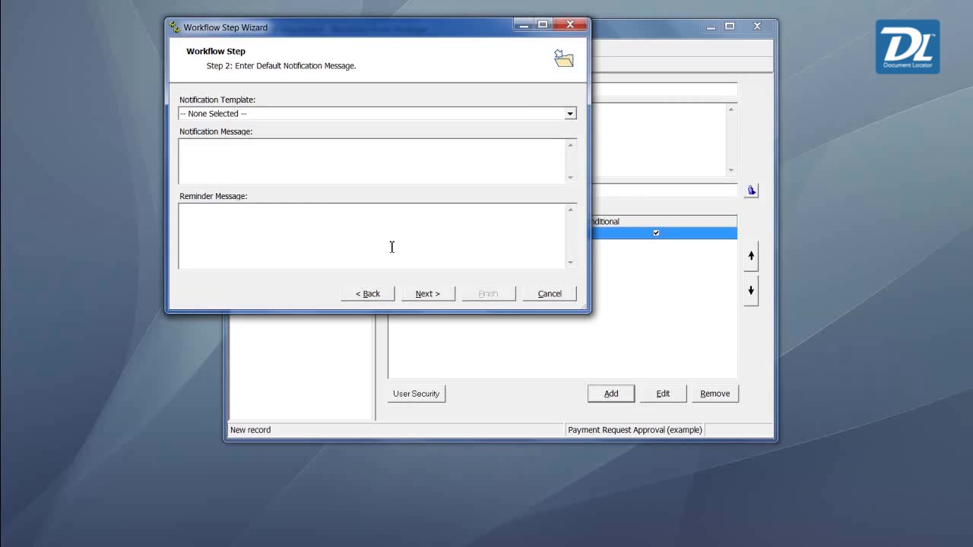
text(Edit for Correction per manager note.)
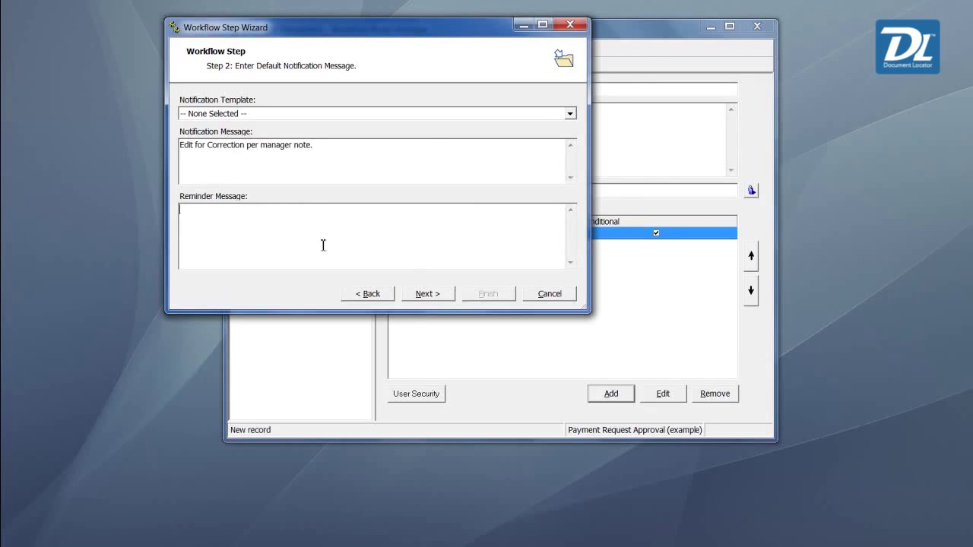
key(ctrl+v)
click(427, 295)
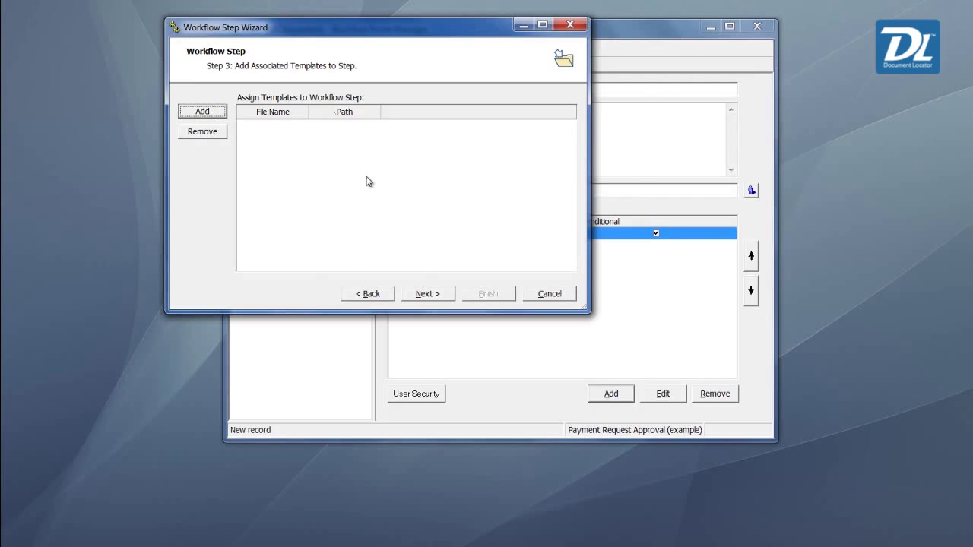
click(427, 296)
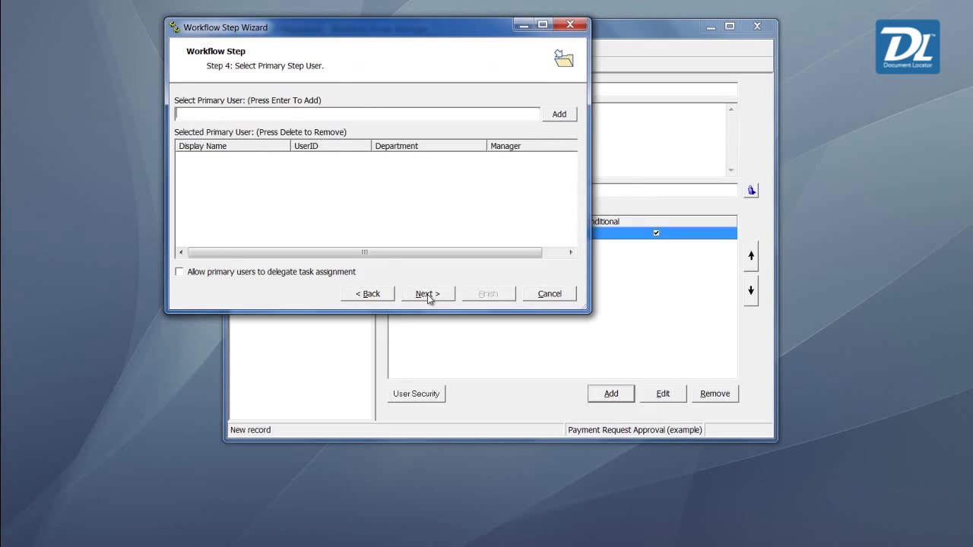
- Assign ##Submitter## as the step's primary user
click(199, 113)
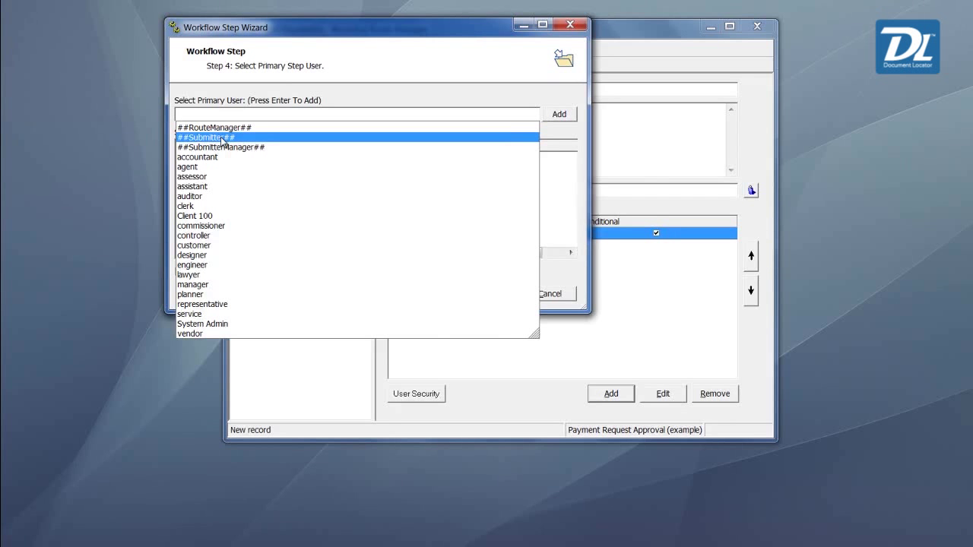
click(220, 137)
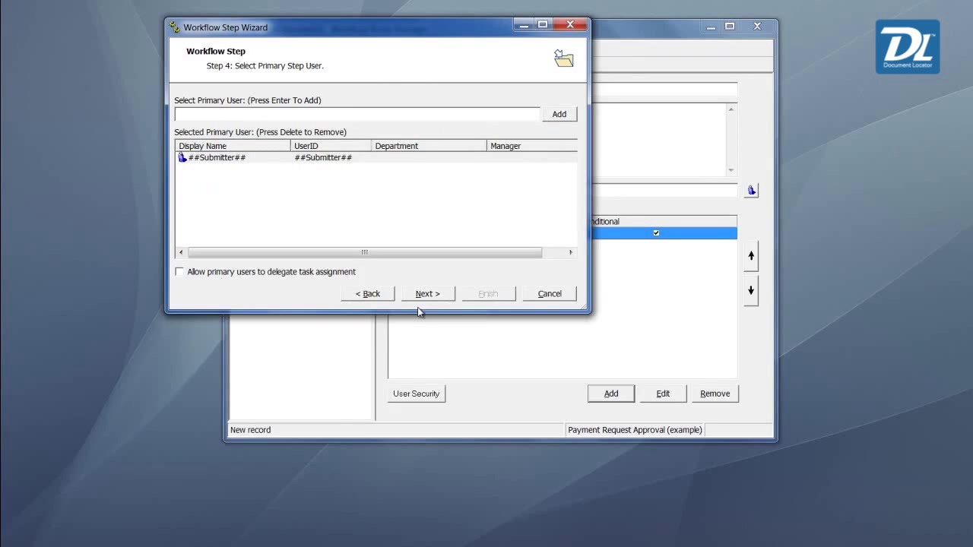
click(437, 297)
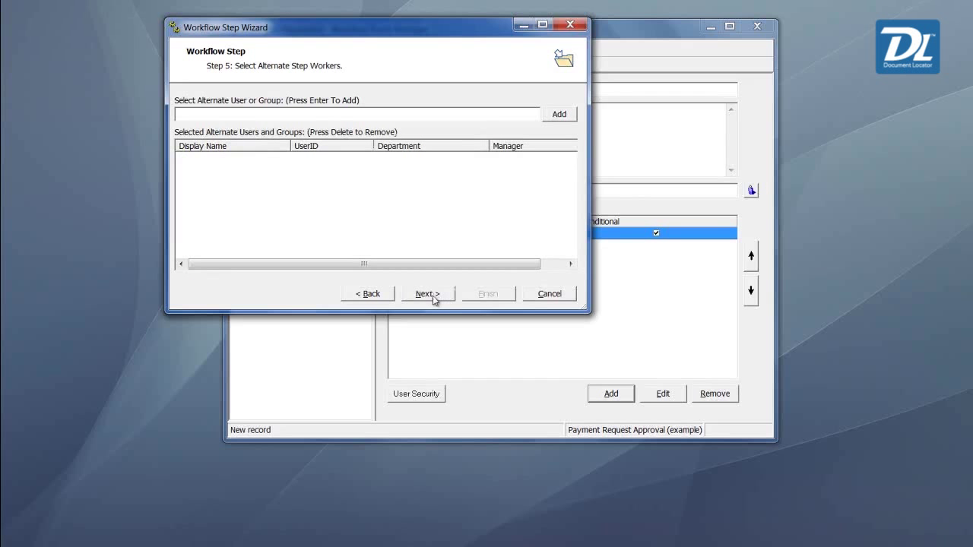
click(435, 297)
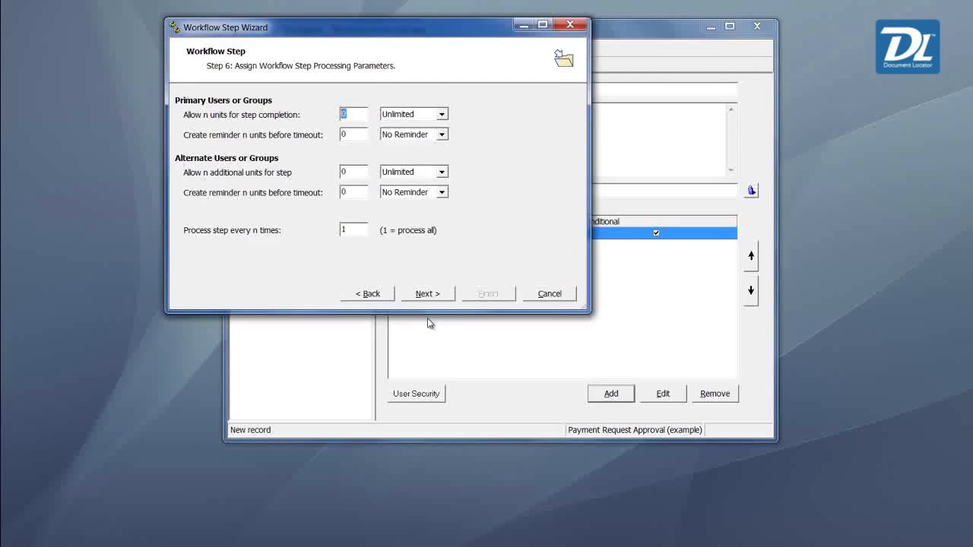
- Allow 2 work days for completion, time reminders in hours, and finish the step
text(2)
key(Tab)
key(w)
key(Tab)
key(h)
click(428, 294)
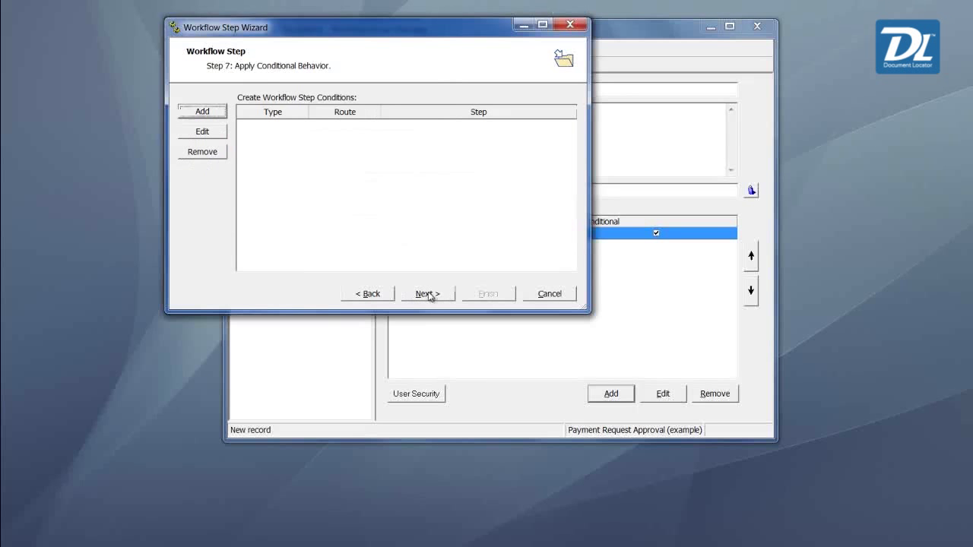
click(430, 295)
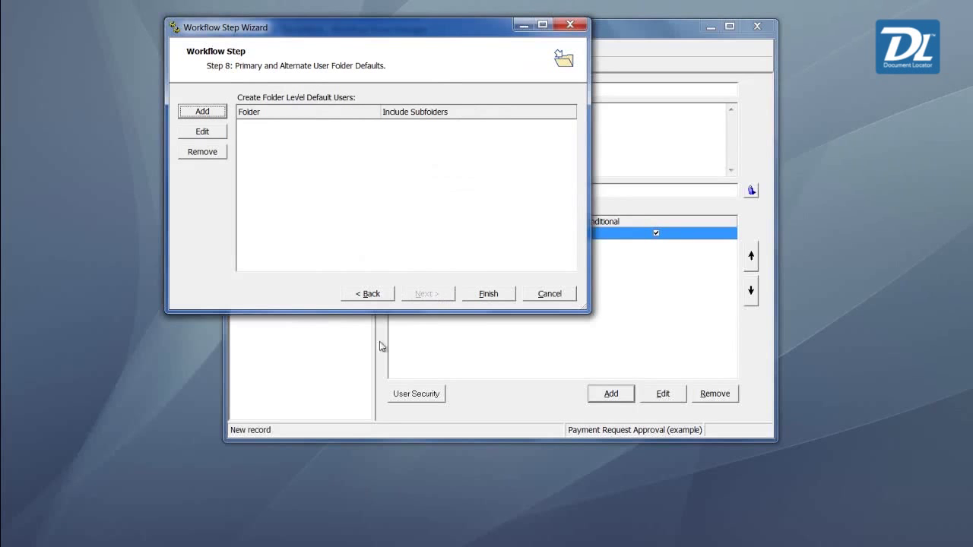
click(487, 295)
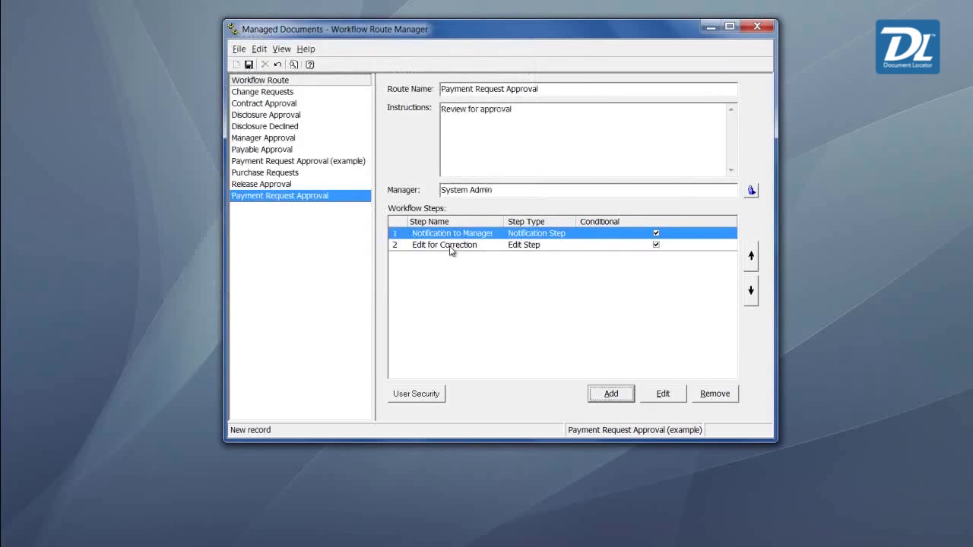
- Add an Approval Step named Manager Approval with instructions 'Review for approval'
click(612, 393)
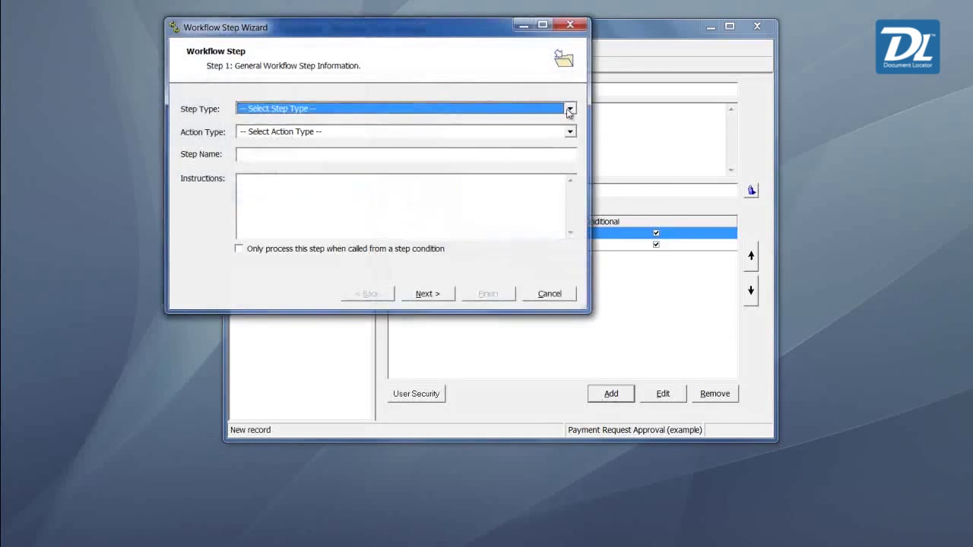
click(268, 109)
click(262, 131)
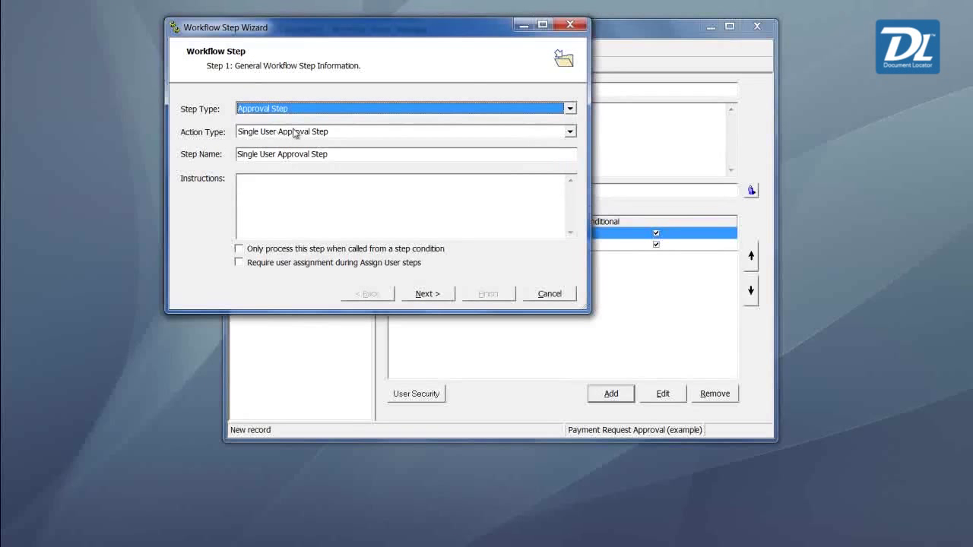
drag(343, 155, 191, 148)
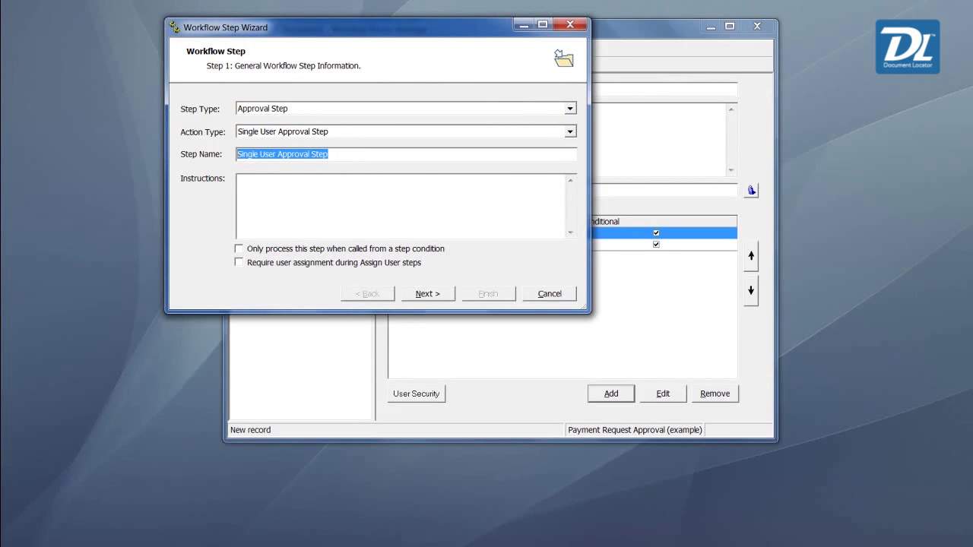
text(Ma)
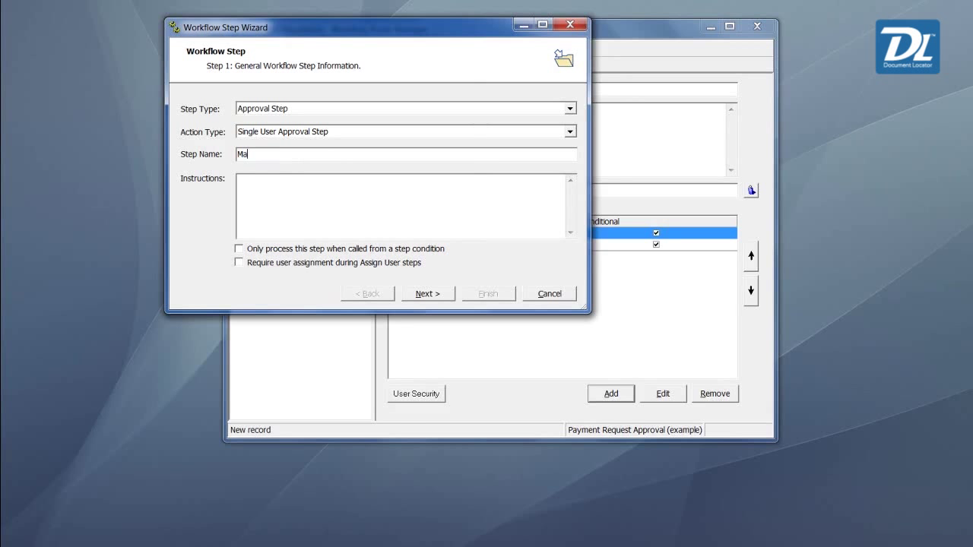
text(nager Approval)
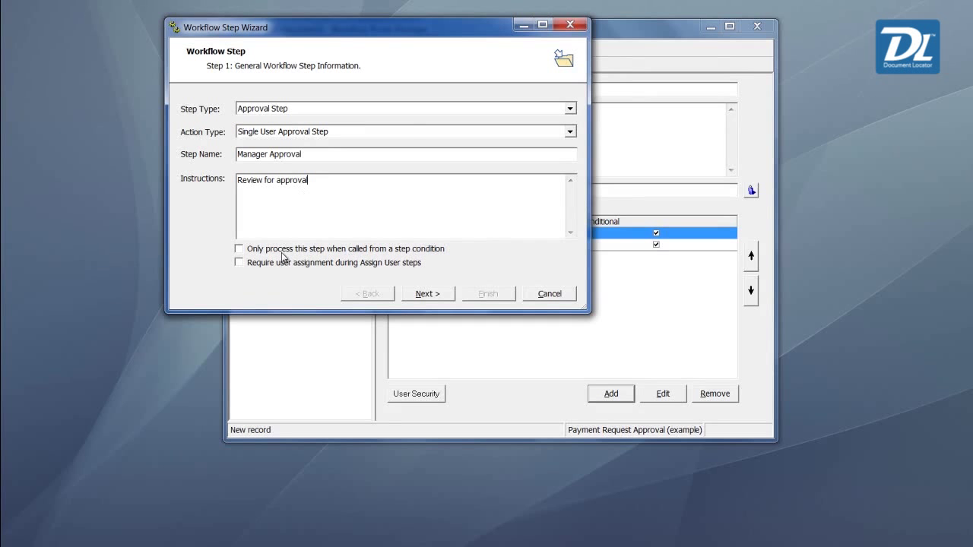
click(434, 295)
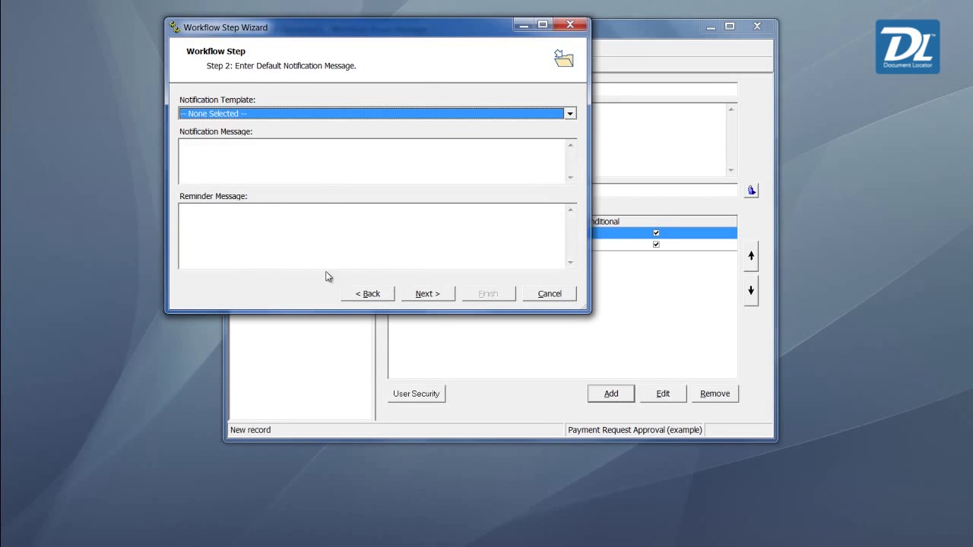
- Use 'Review for approval' as both the notification and reminder messages
click(375, 295)
drag(319, 185, 225, 176)
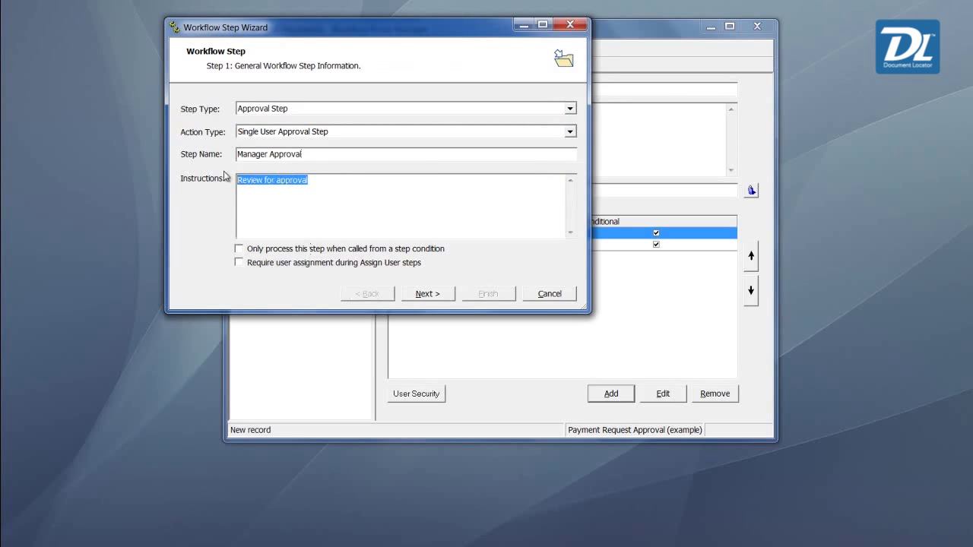
right_click(254, 182)
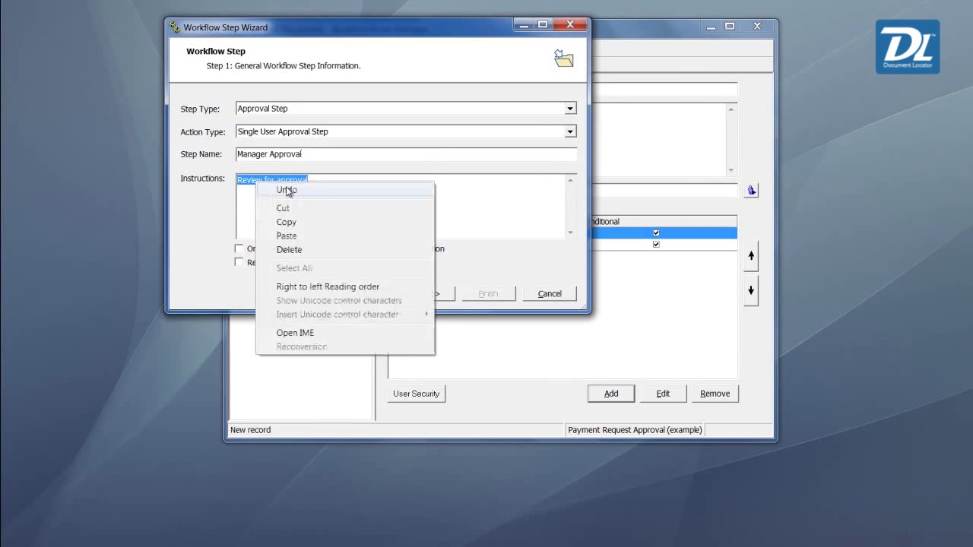
click(298, 223)
click(437, 298)
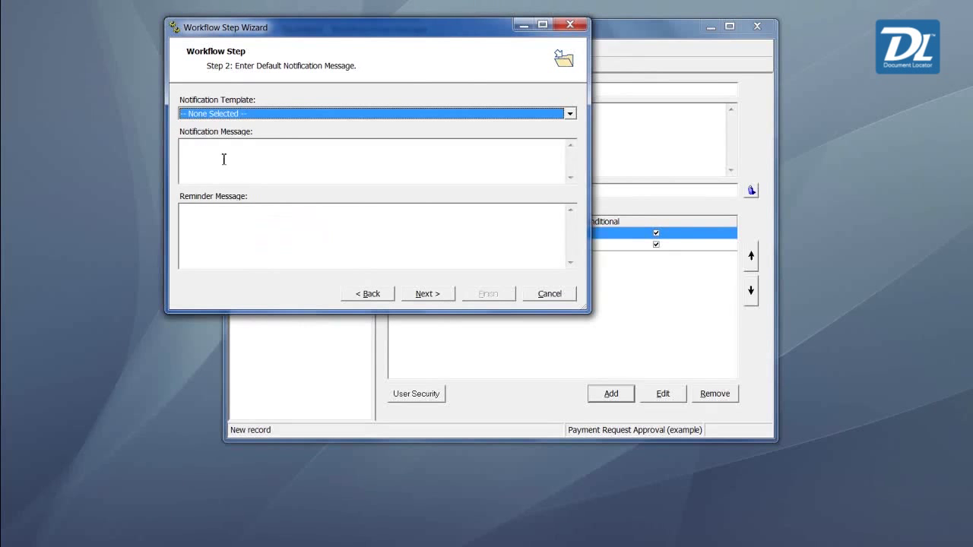
click(224, 159)
right_click(217, 152)
click(247, 201)
right_click(224, 225)
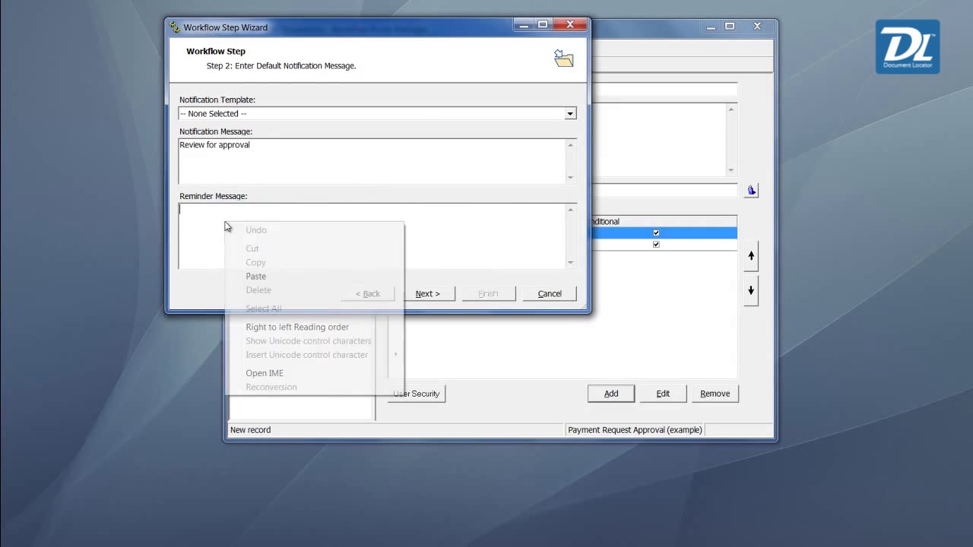
click(256, 276)
click(440, 296)
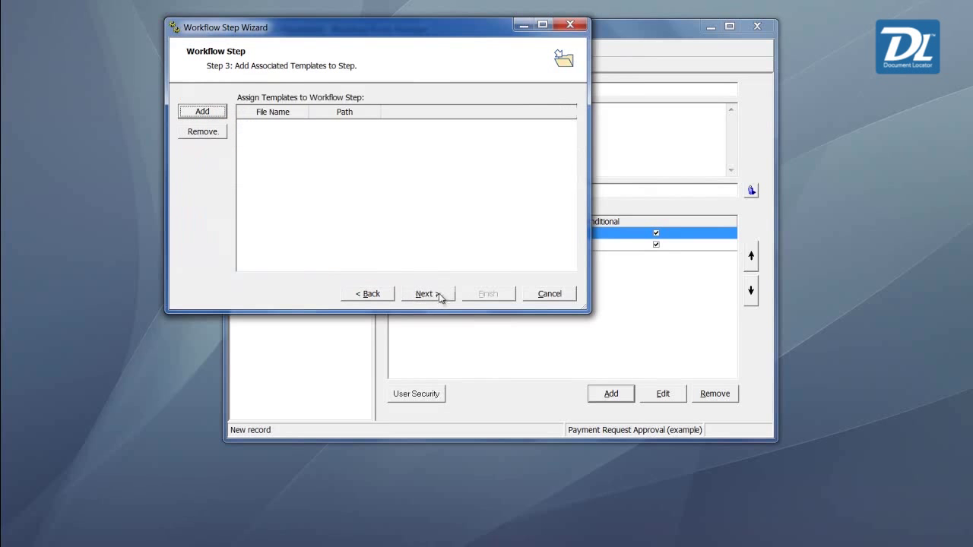
- Attach Payment Policy.docx from 10 Sales > _Polices & Procedures as the step template
click(204, 114)
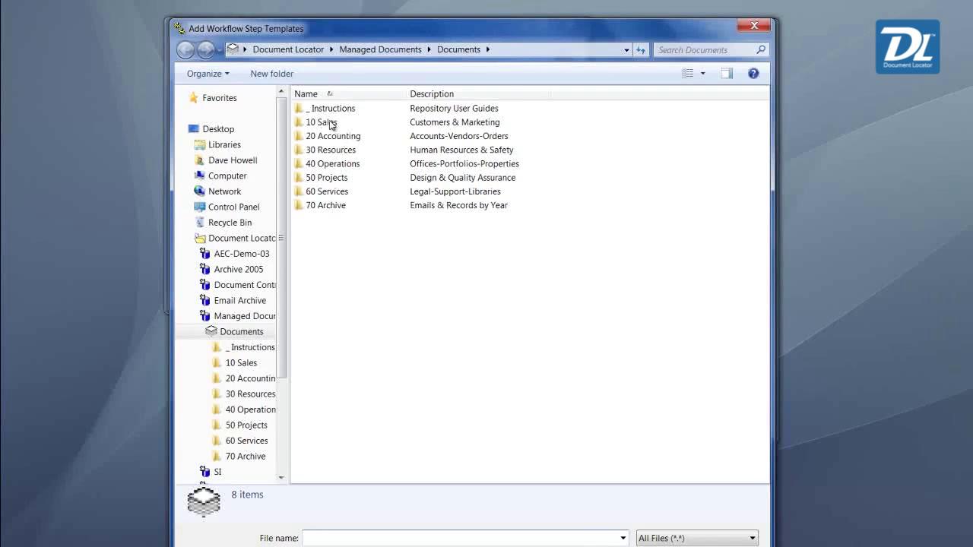
double_click(331, 123)
click(346, 111)
double_click(345, 112)
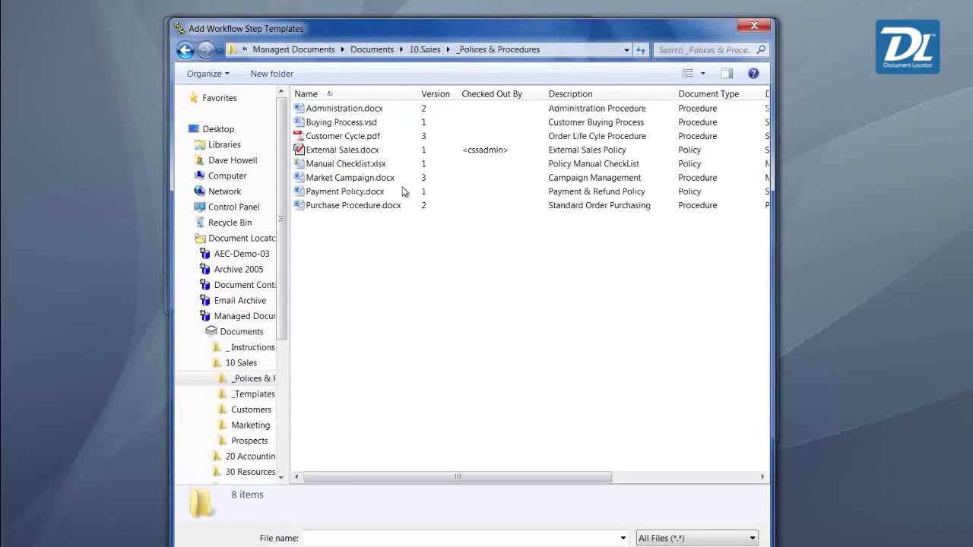
double_click(342, 189)
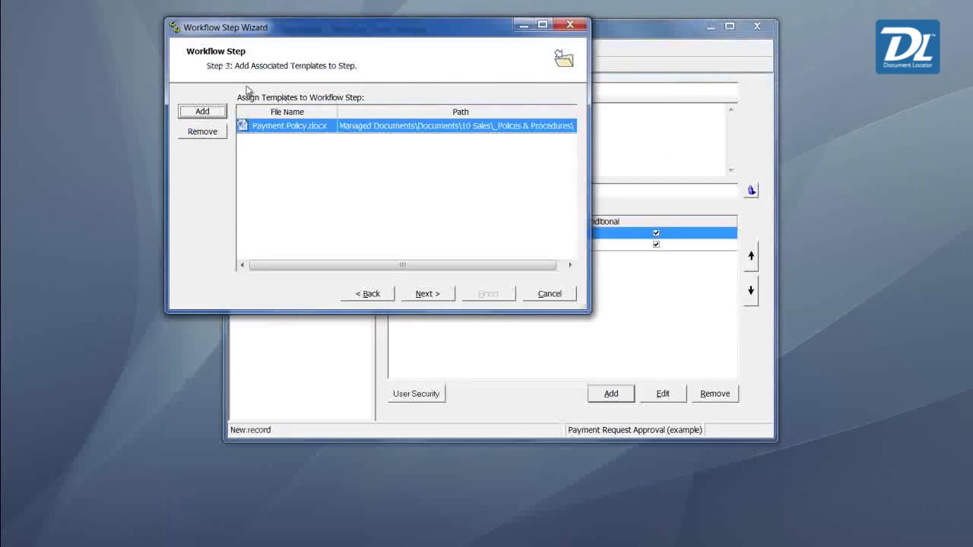
click(435, 296)
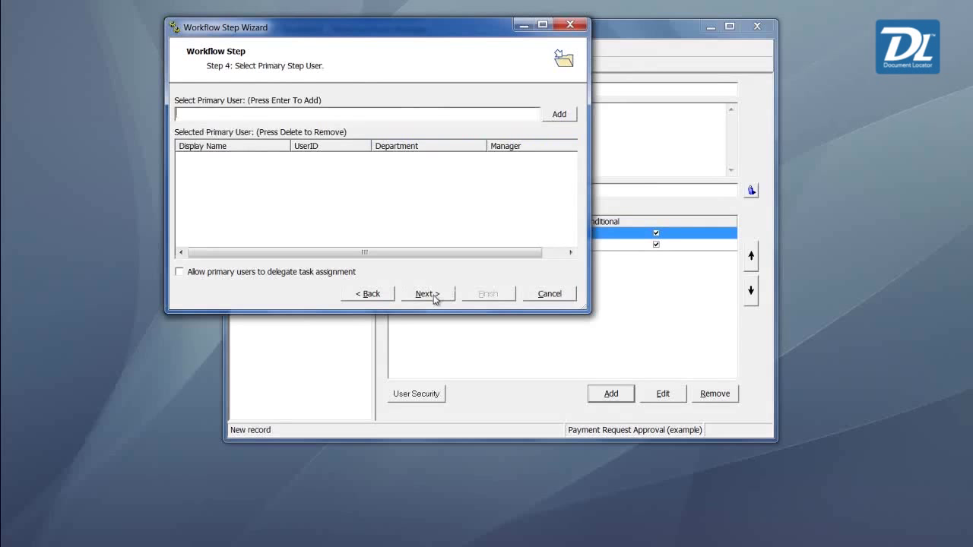
- Make ##SubmitterManager## primary user with delegation allowed, and auditor an alternate worker
click(207, 113)
click(232, 146)
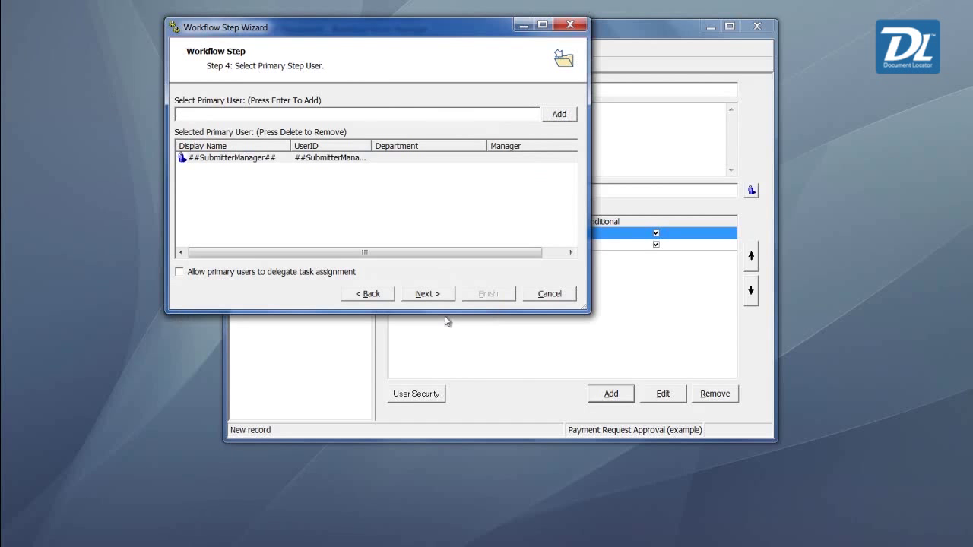
click(187, 277)
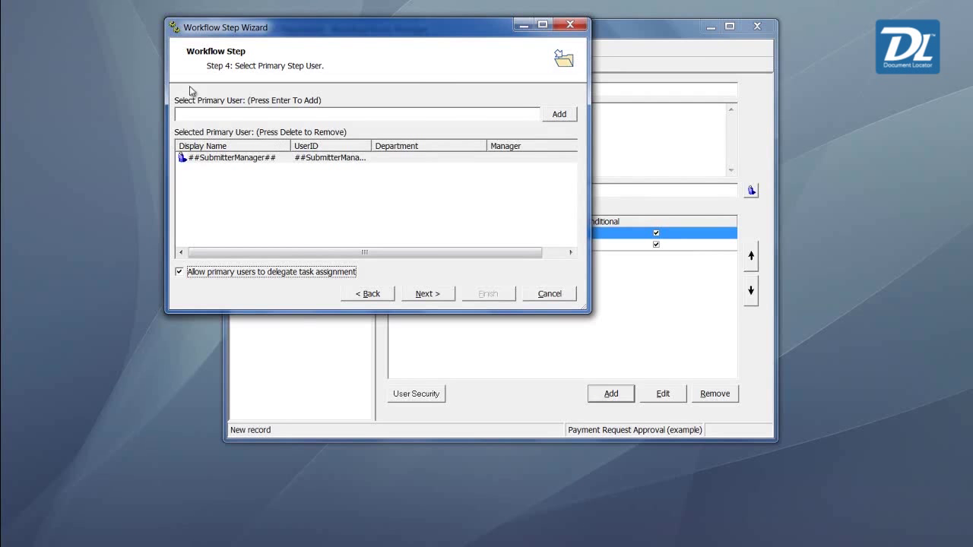
click(428, 296)
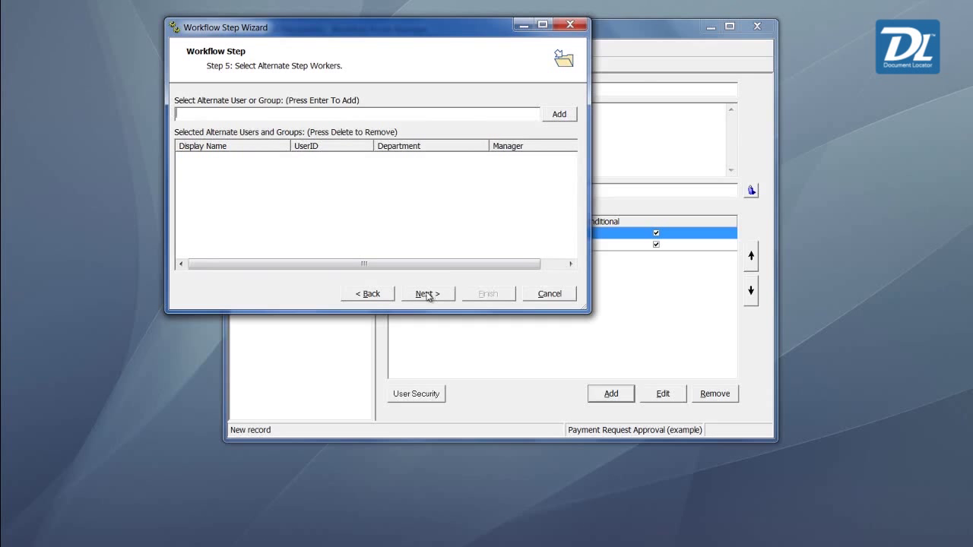
click(205, 116)
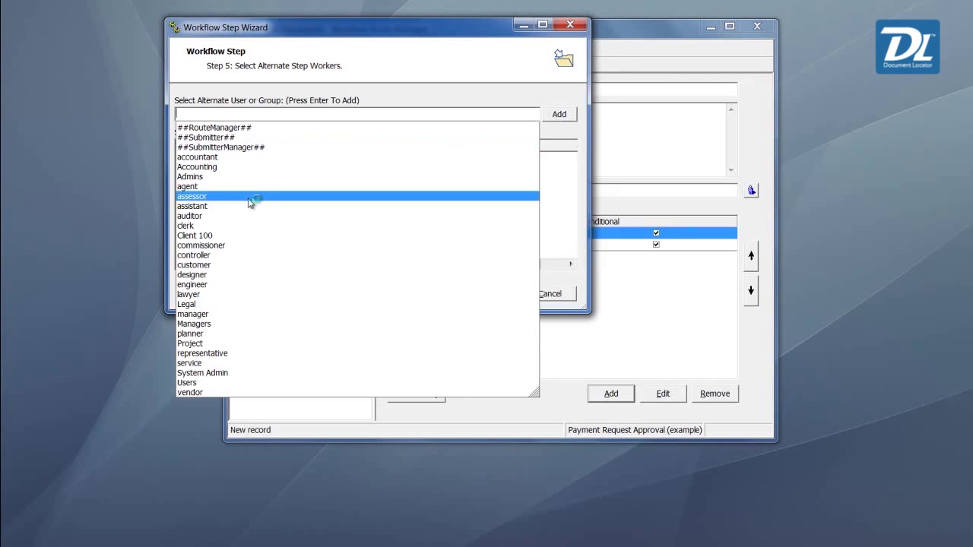
click(223, 220)
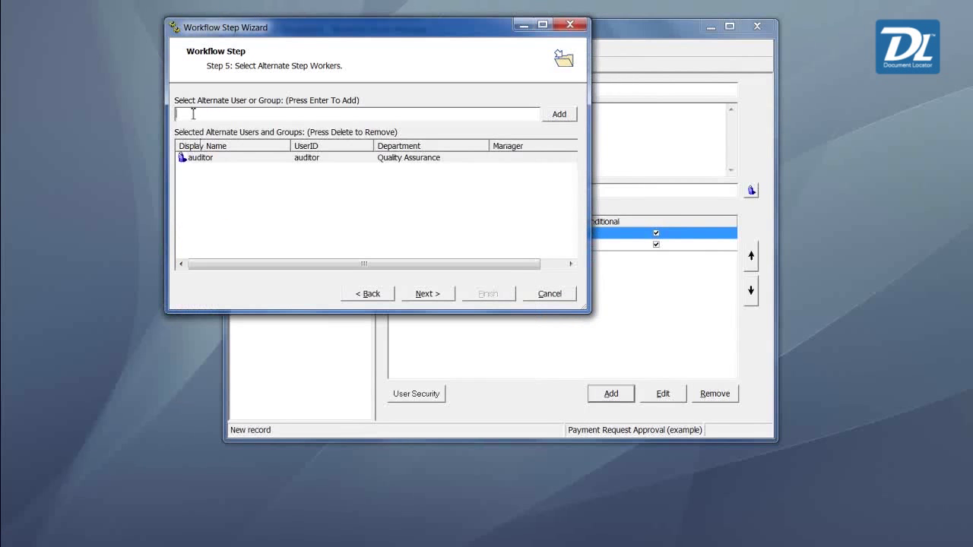
click(428, 297)
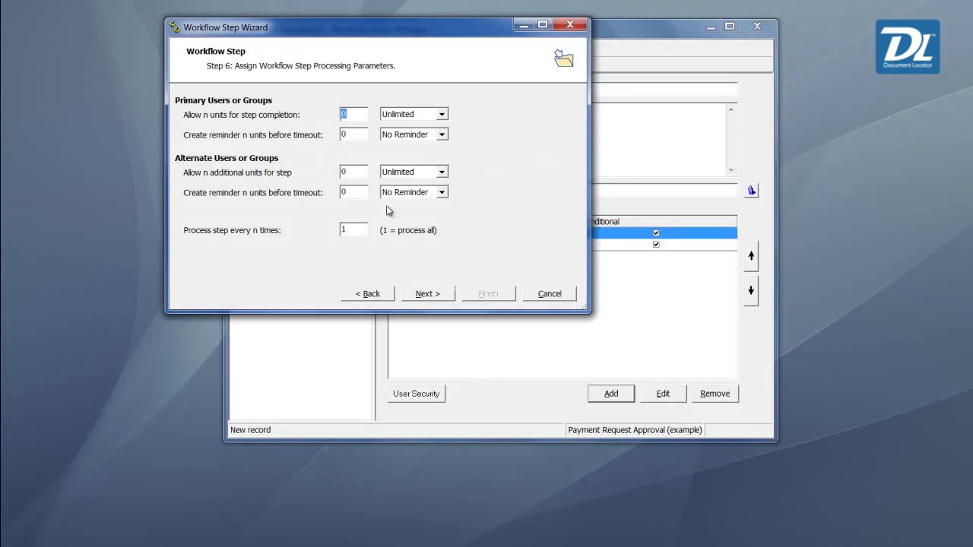
- Set a 4-work-day limit, 3-hour reminder, and a Declined Approval step-back condition
text(4)
double_click(344, 134)
text(3)
click(429, 295)
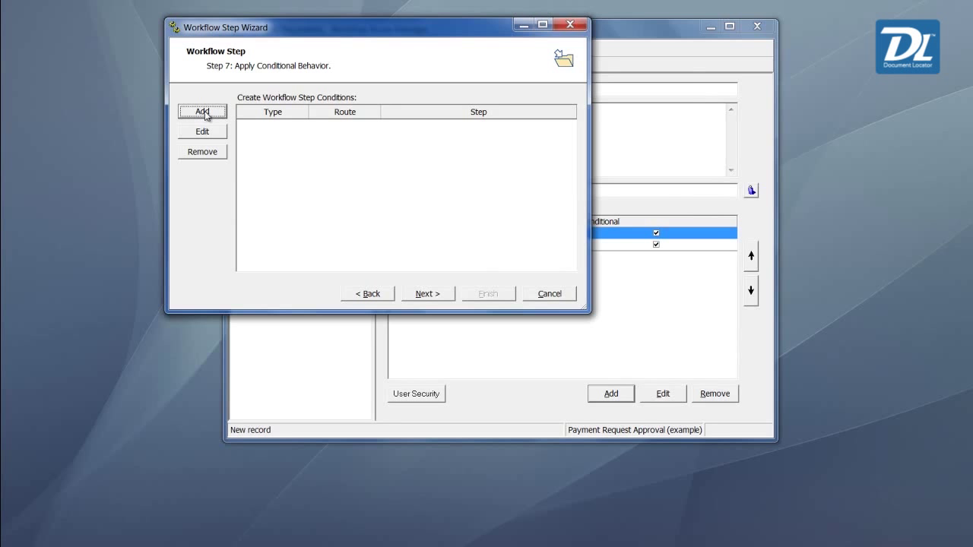
click(203, 112)
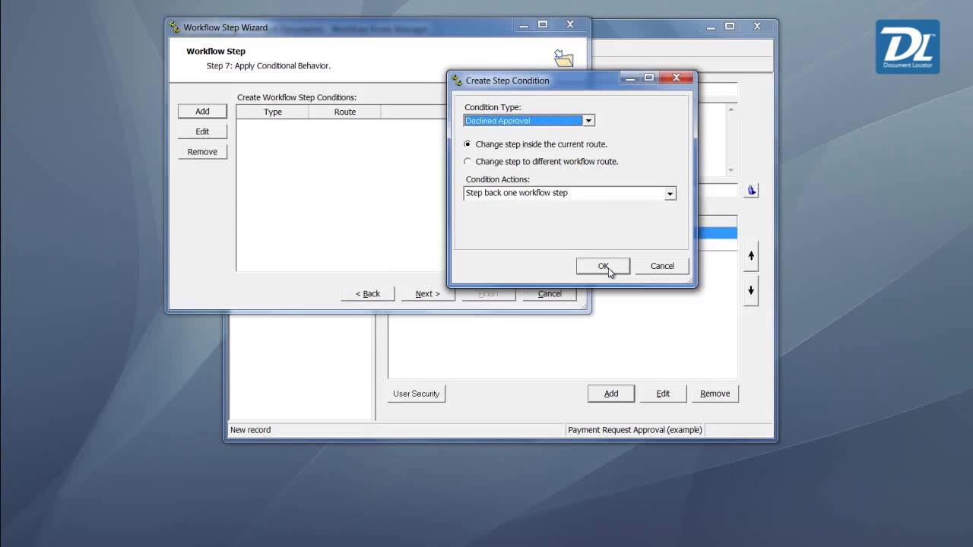
click(603, 266)
click(427, 294)
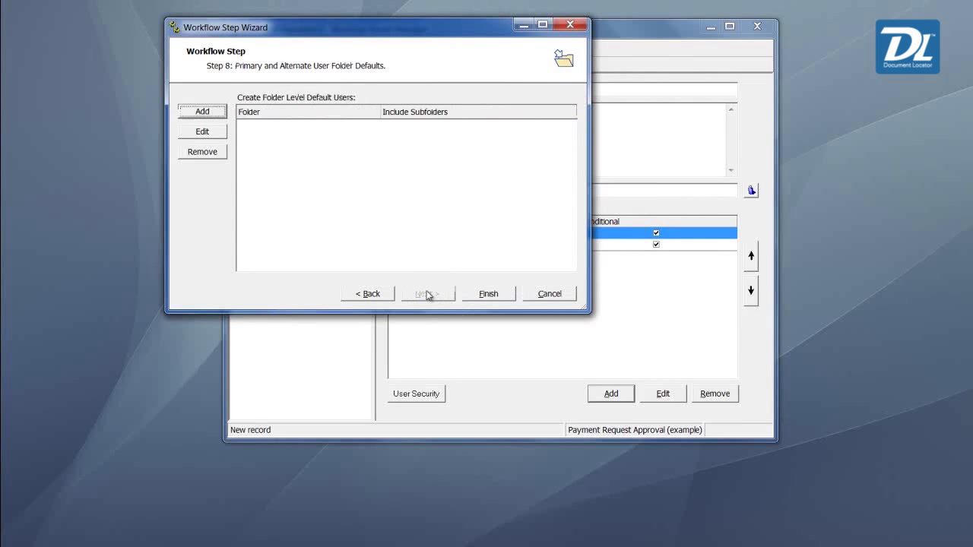
- Finish Manager Approval and add a Final Approval Step named Controller Approval
click(502, 298)
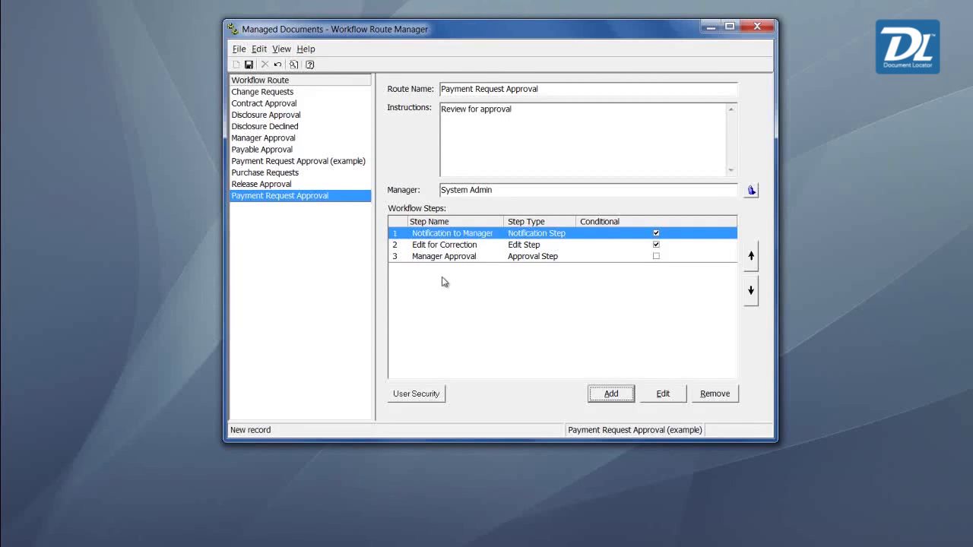
click(612, 394)
click(570, 111)
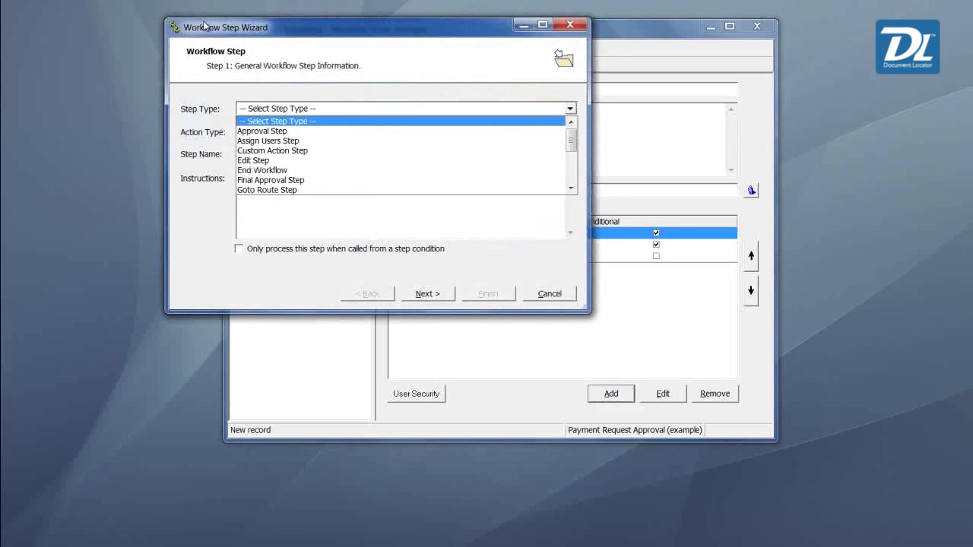
click(283, 182)
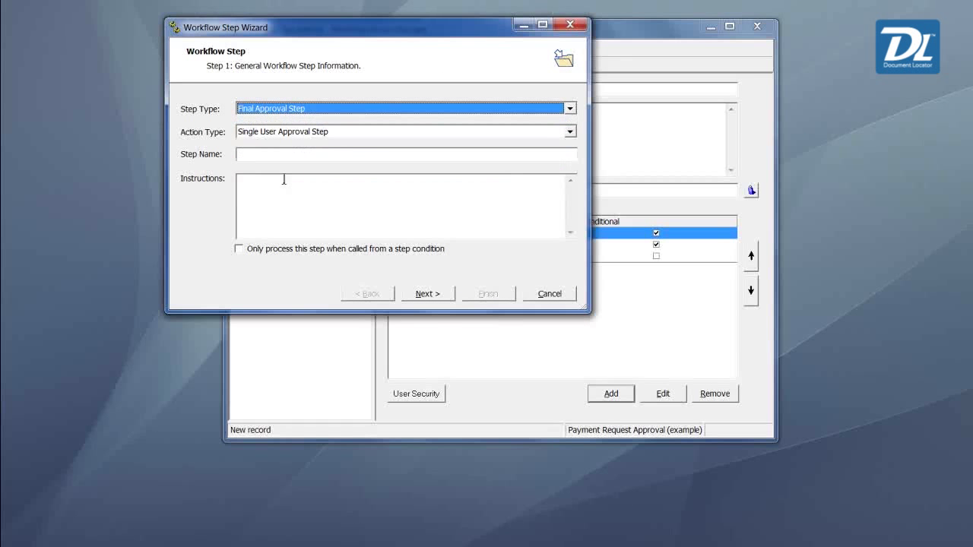
key(Tab)
key(Tab)
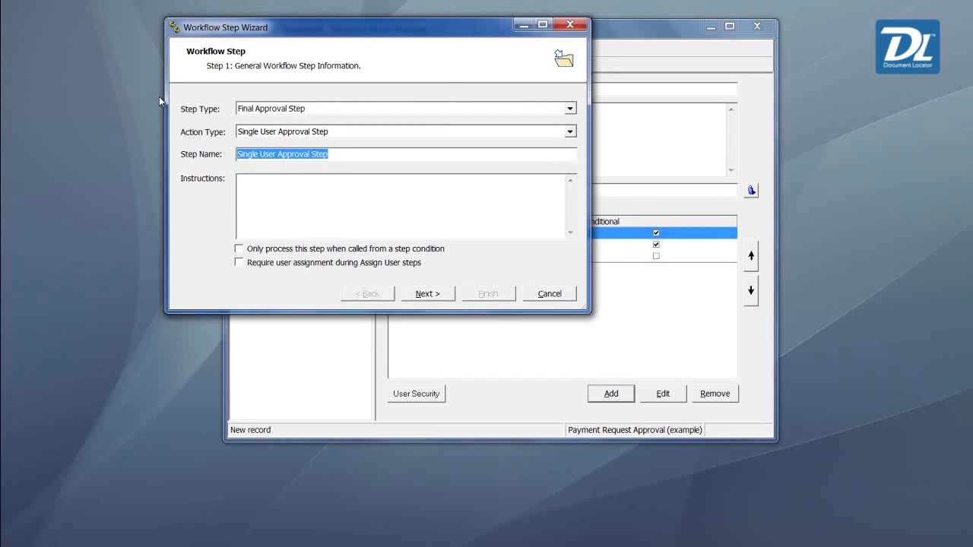
text(Conto)
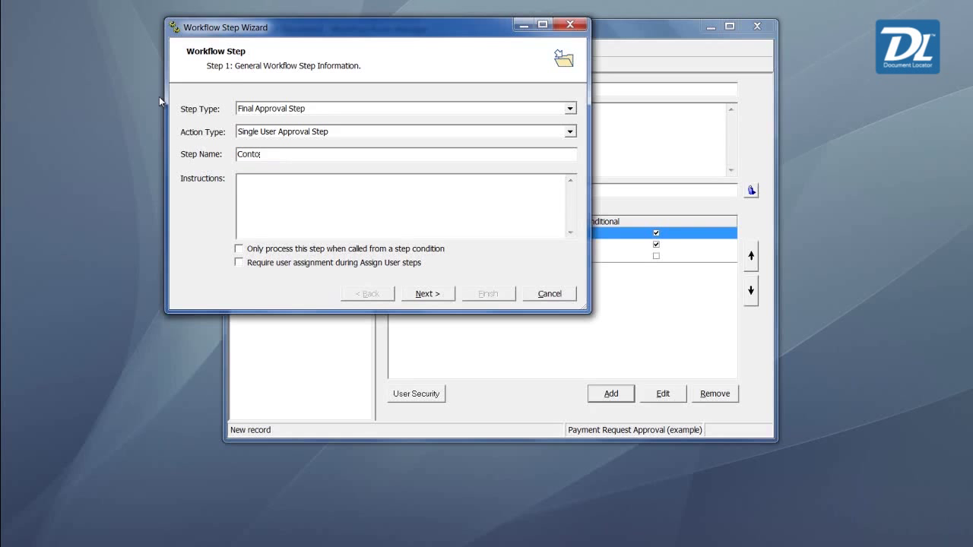
key(BackSpace)
text(roller )
text(Approval)
click(248, 189)
text(Review and approve.)
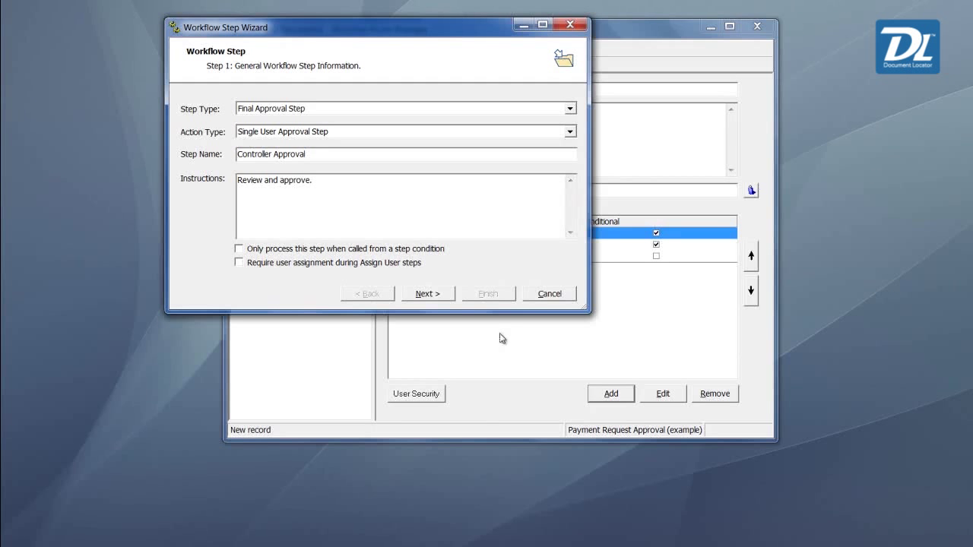
- Make controller the Controller Approval step's primary user
click(440, 299)
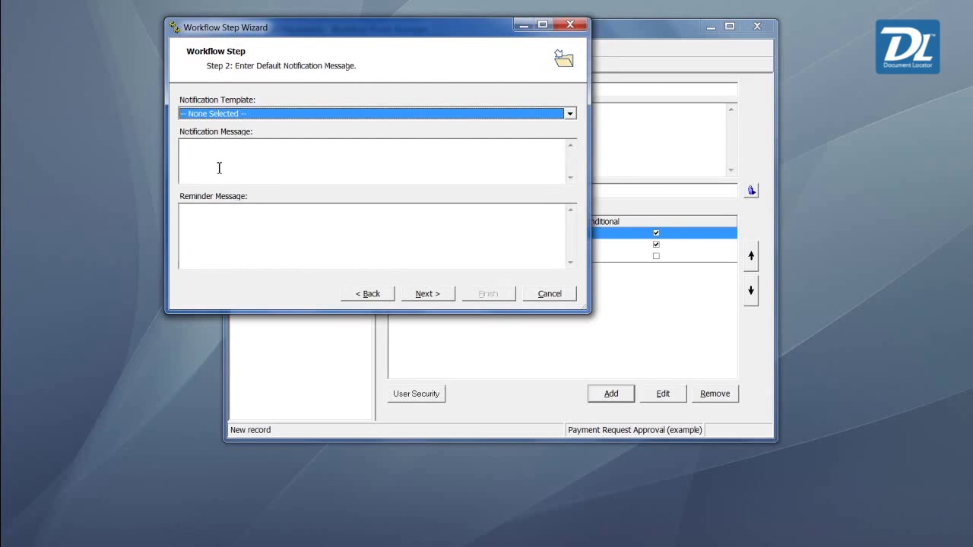
click(429, 299)
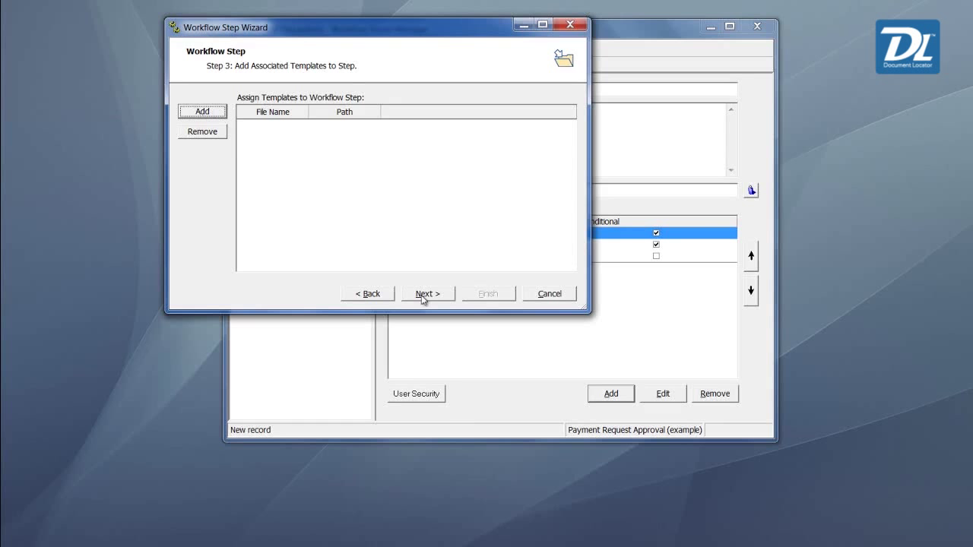
click(424, 297)
click(198, 115)
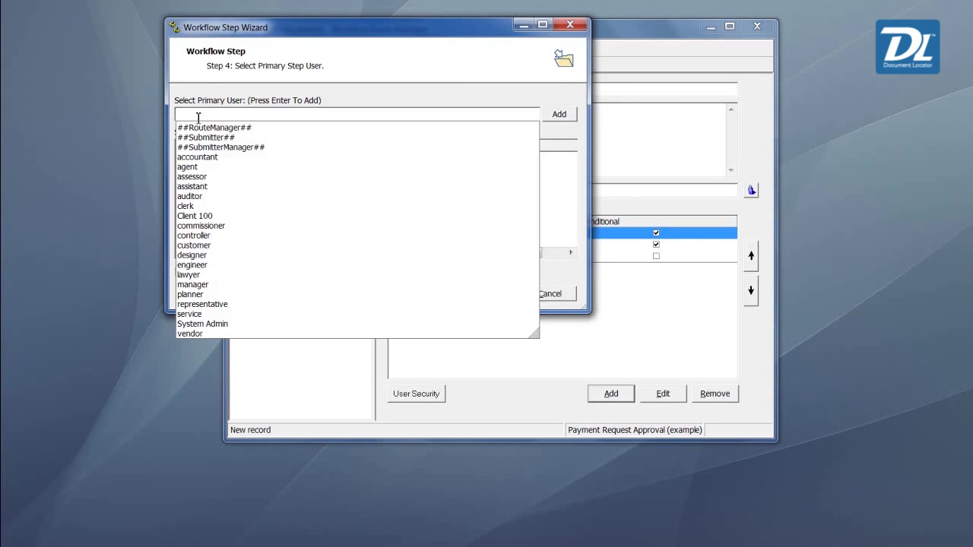
click(225, 237)
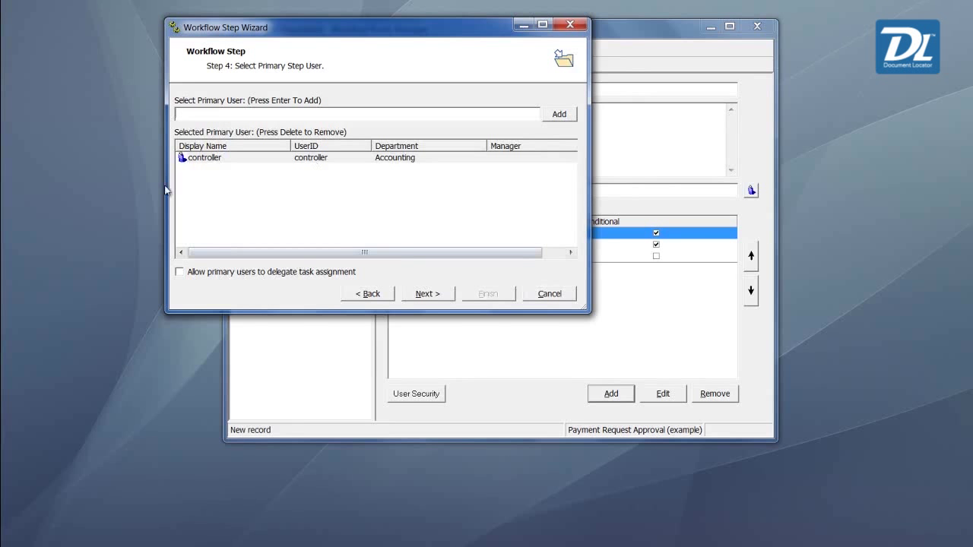
click(433, 296)
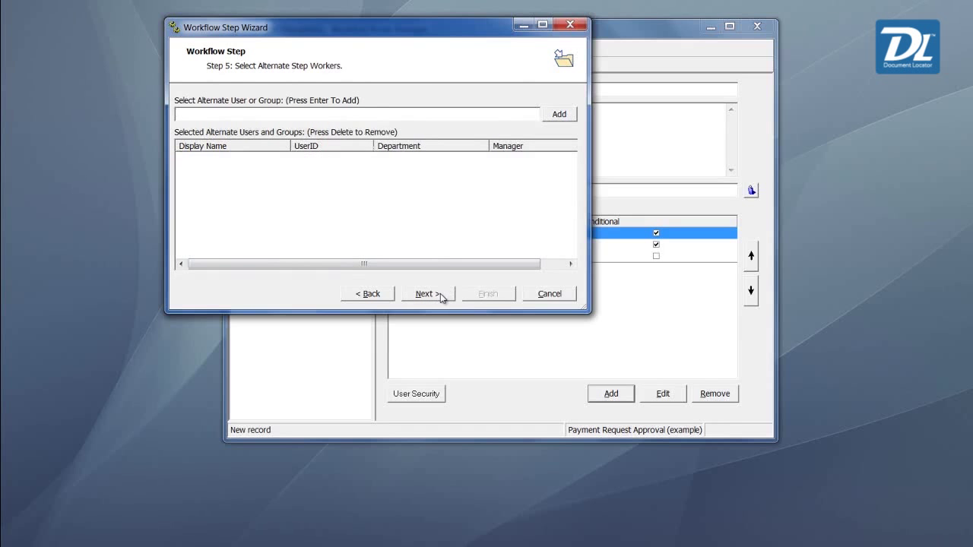
click(441, 297)
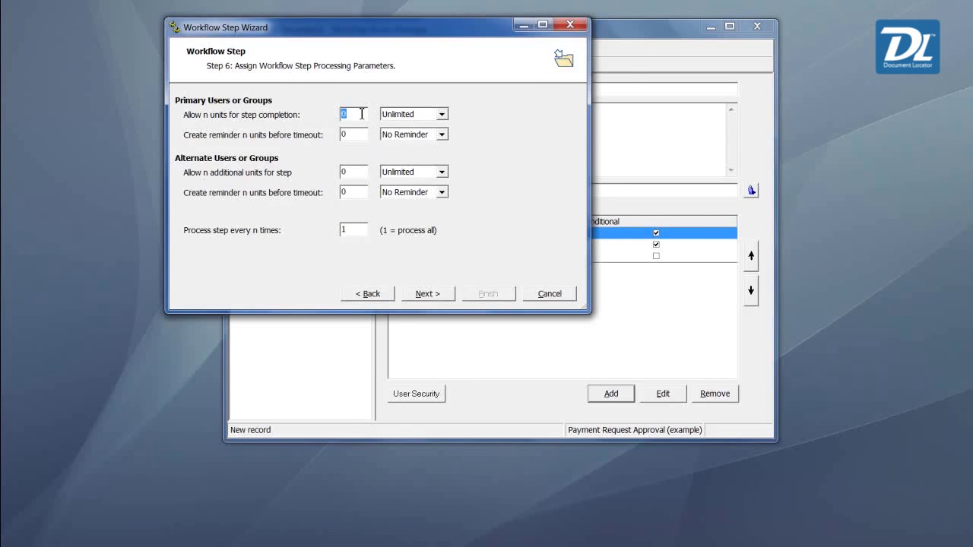
- Add a Declined Approval step-back condition and finish the Controller Approval step
click(432, 293)
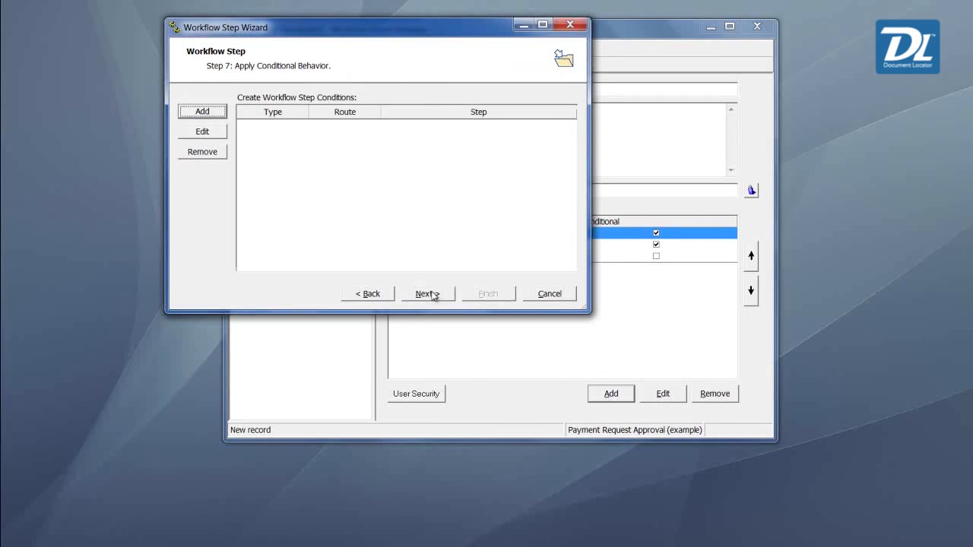
click(202, 114)
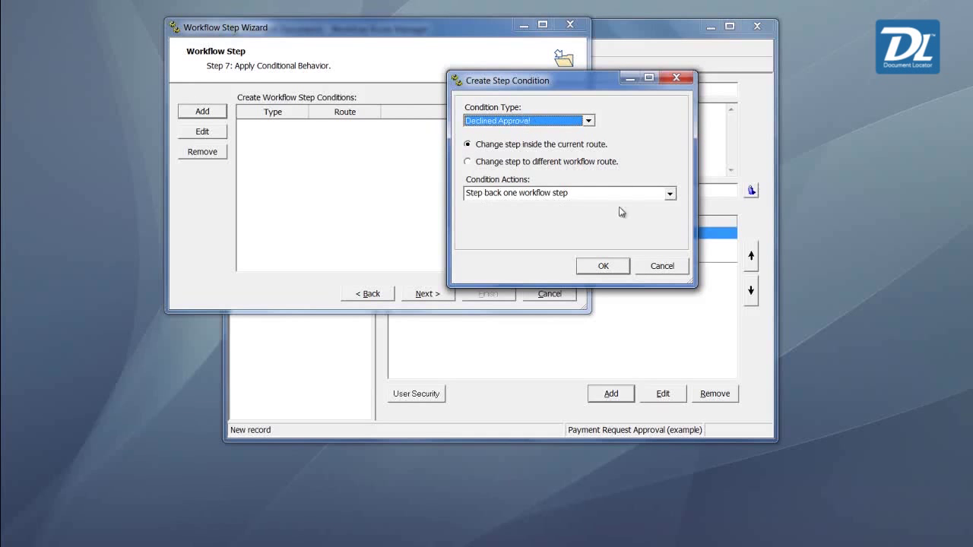
click(603, 266)
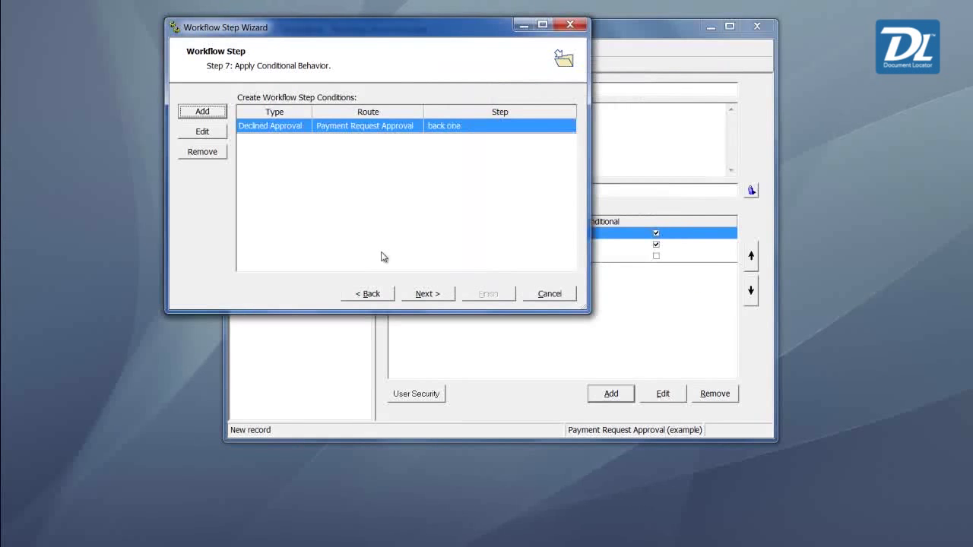
click(430, 297)
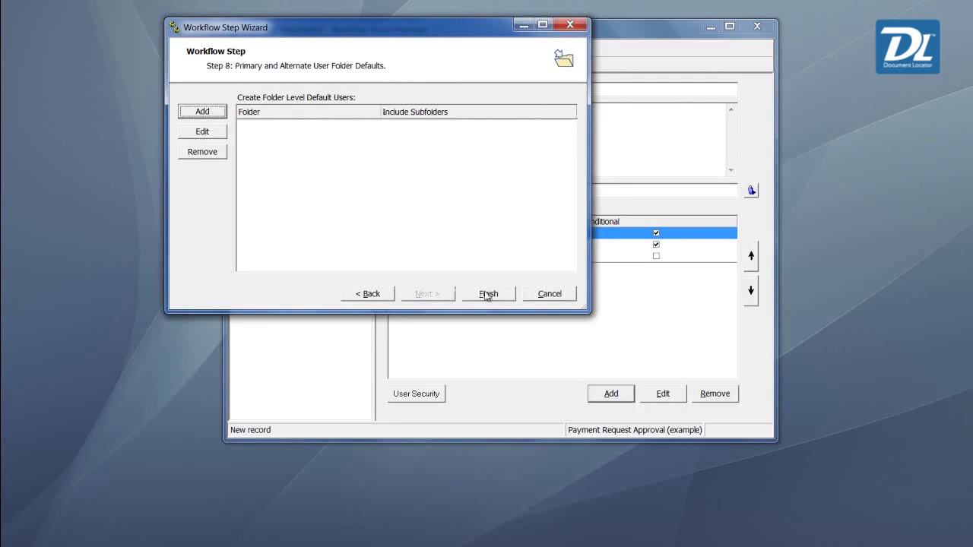
click(487, 294)
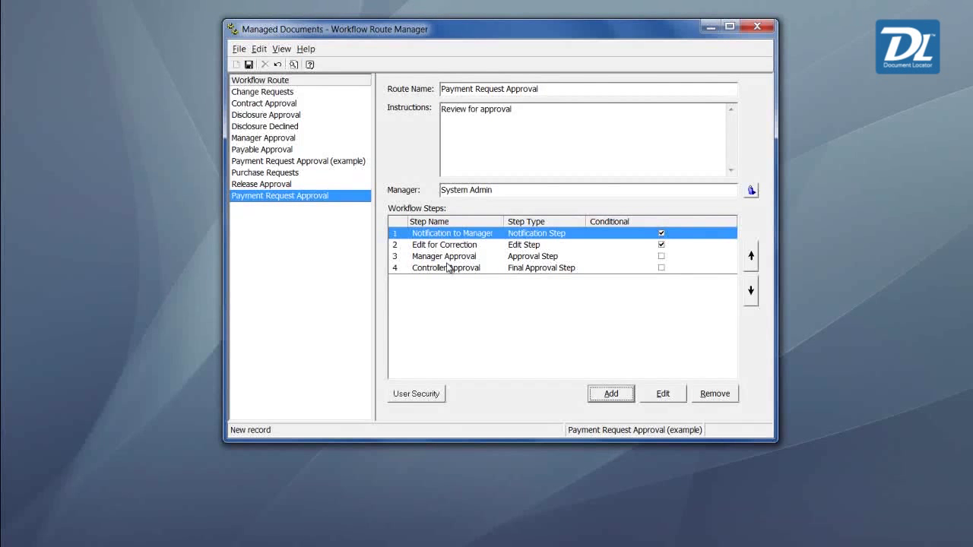
- Add a Custom Action Step using Move File To DL Path, named Move File To Approved Folder
click(611, 393)
click(569, 108)
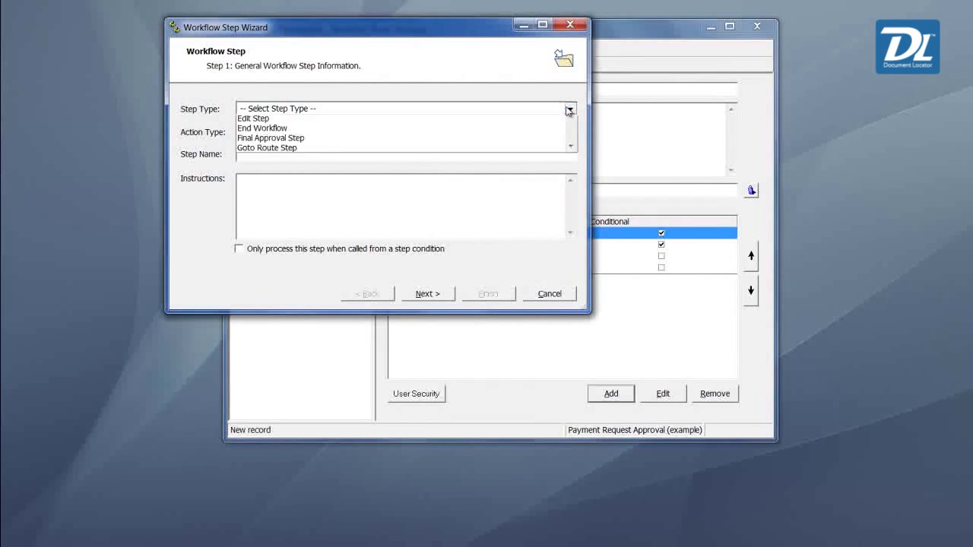
click(296, 151)
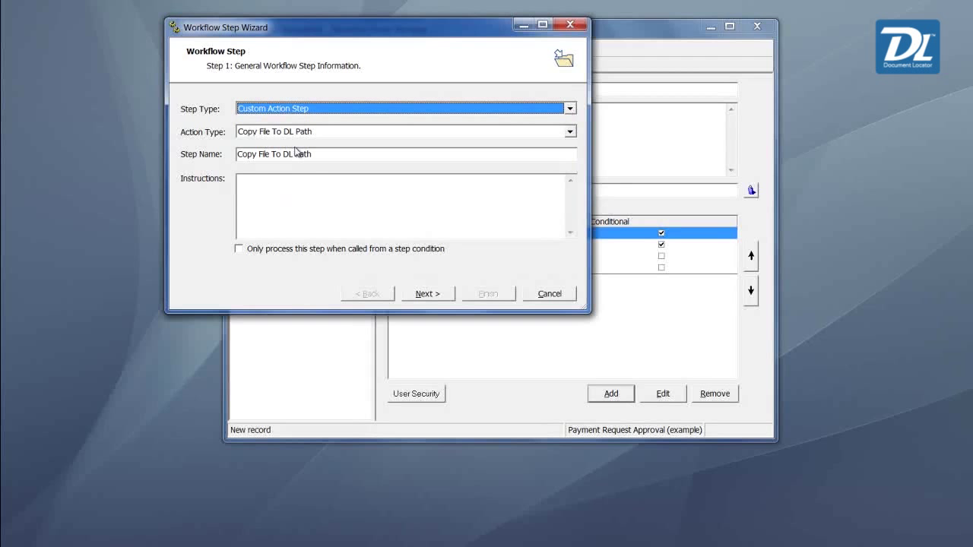
click(571, 132)
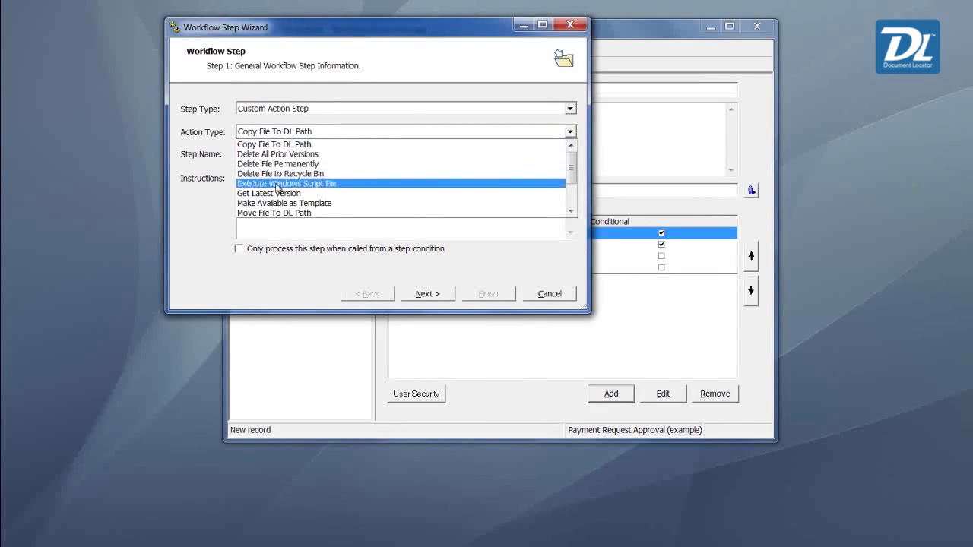
click(281, 214)
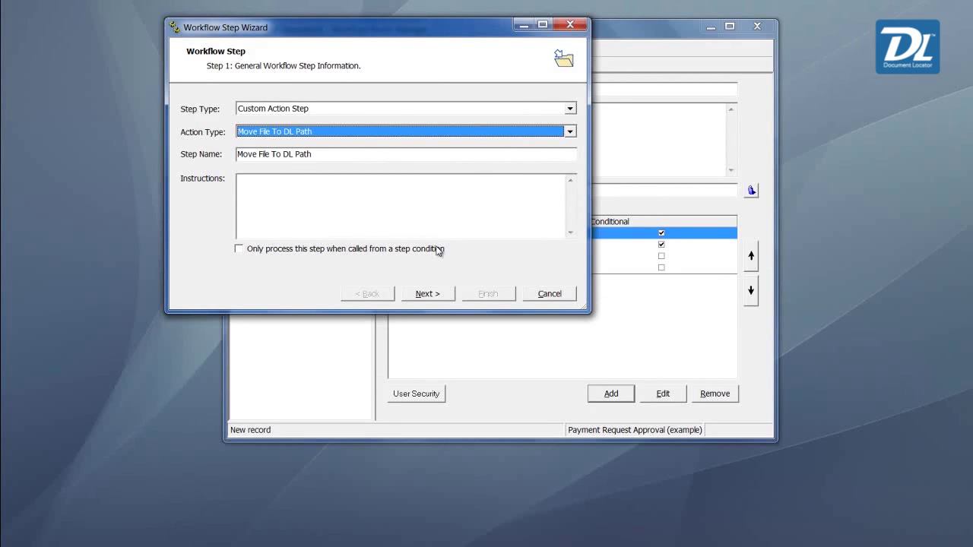
click(331, 154)
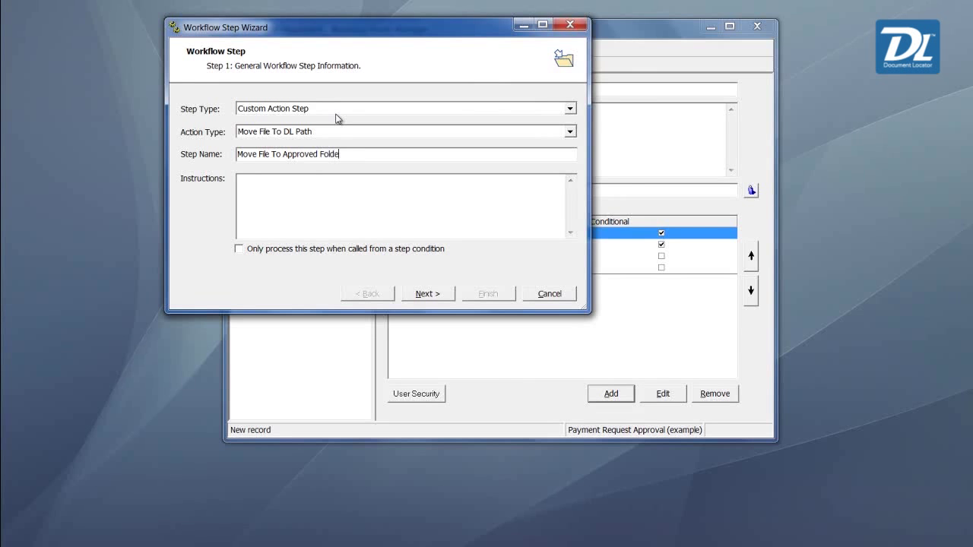
- Advance past the general, templates and processing pages to the custom action parameters
click(427, 295)
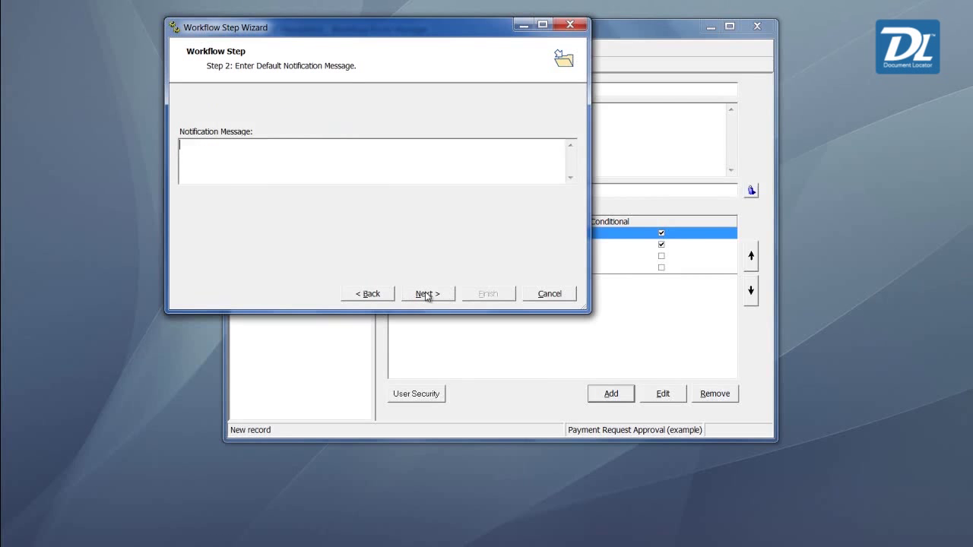
click(430, 296)
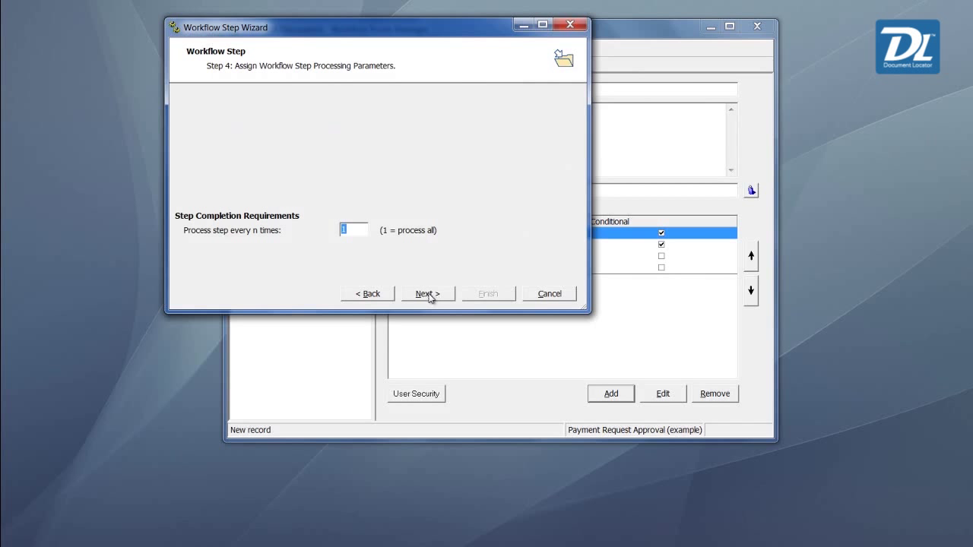
click(430, 296)
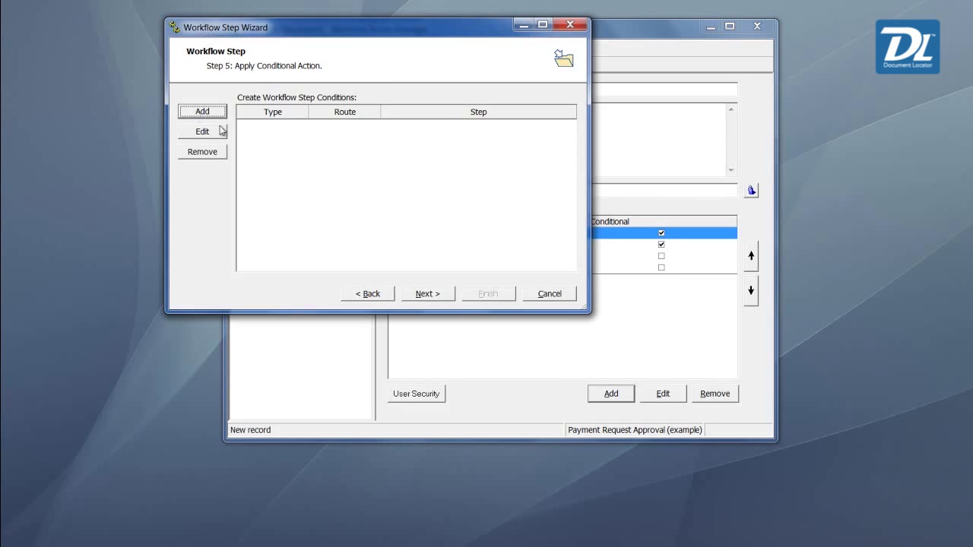
click(428, 295)
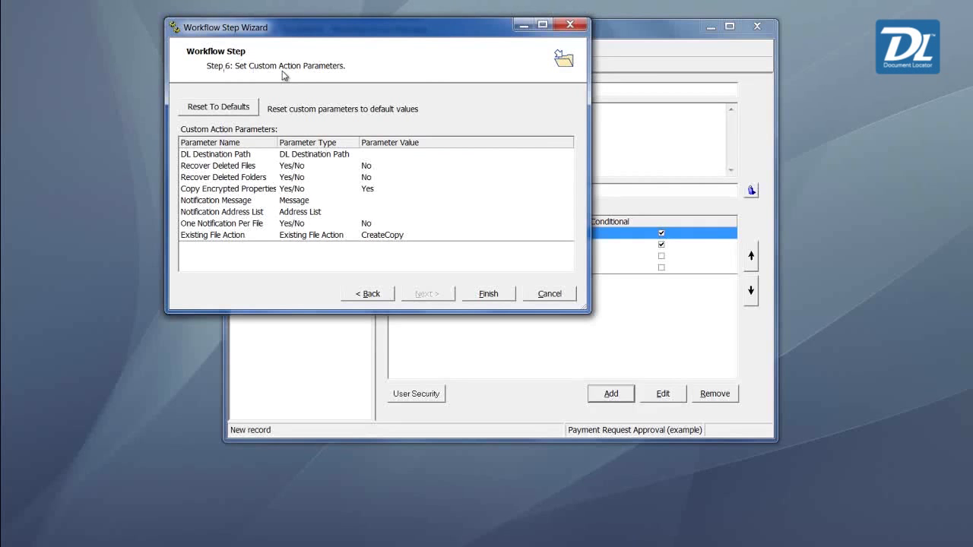
- Set DL Destination Path to 20 Accounting > Purchasing > Approved Request, then finish without a notification message
click(394, 155)
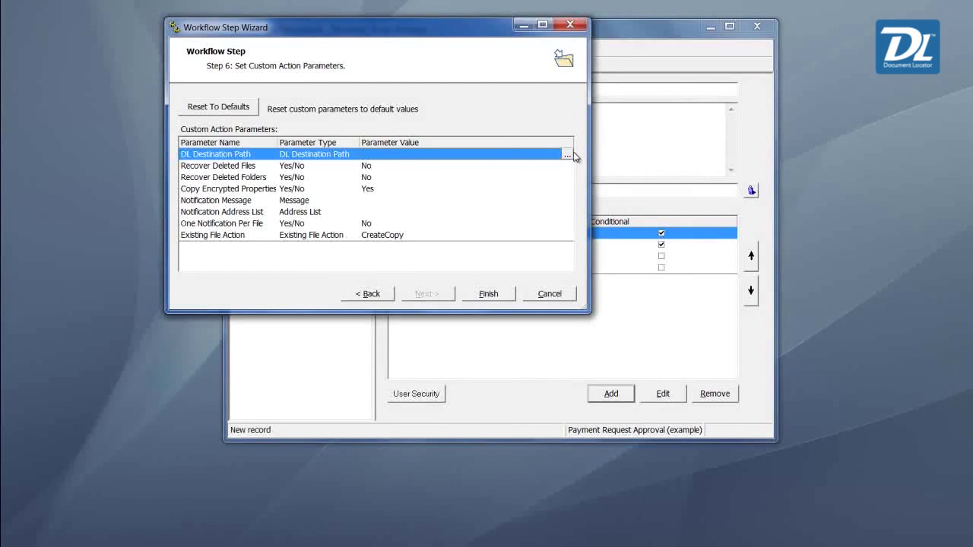
click(567, 155)
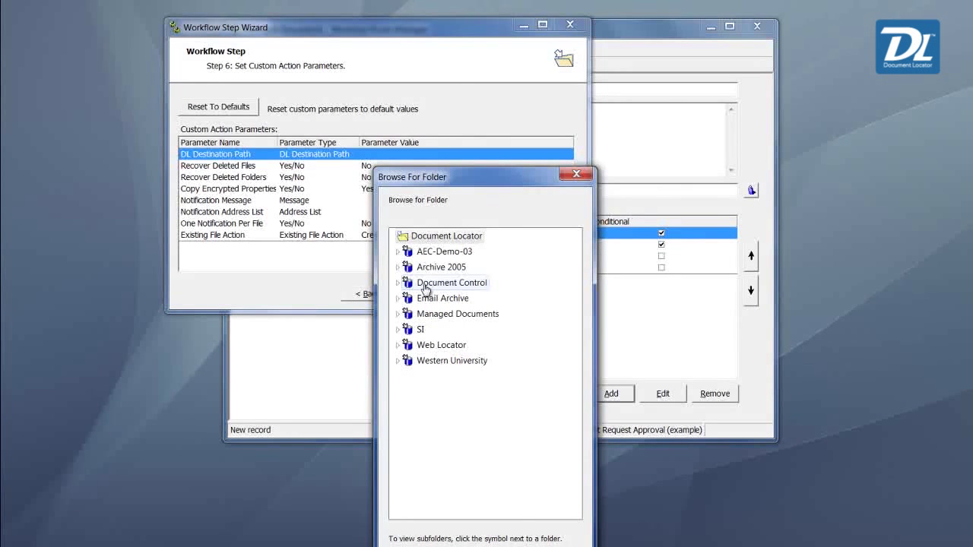
click(433, 315)
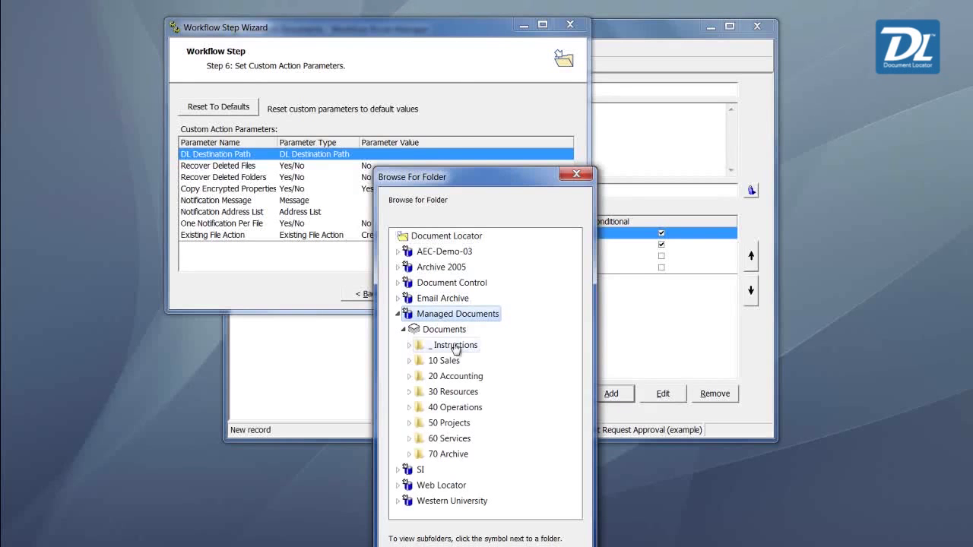
click(458, 362)
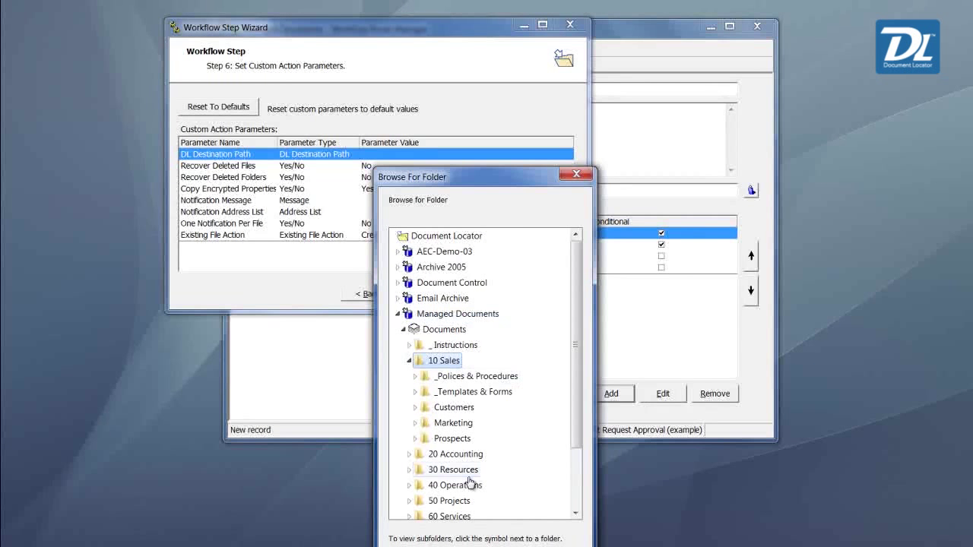
click(456, 453)
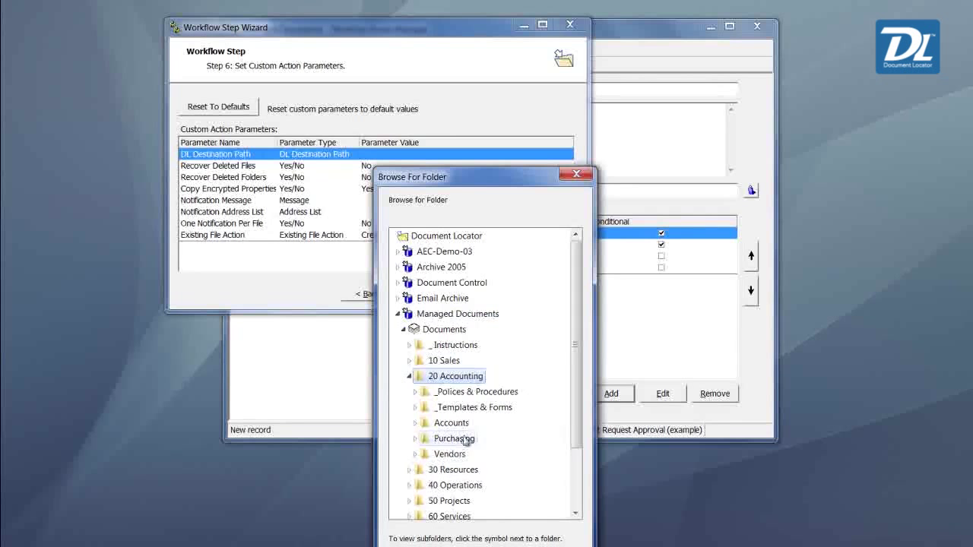
click(468, 439)
click(476, 470)
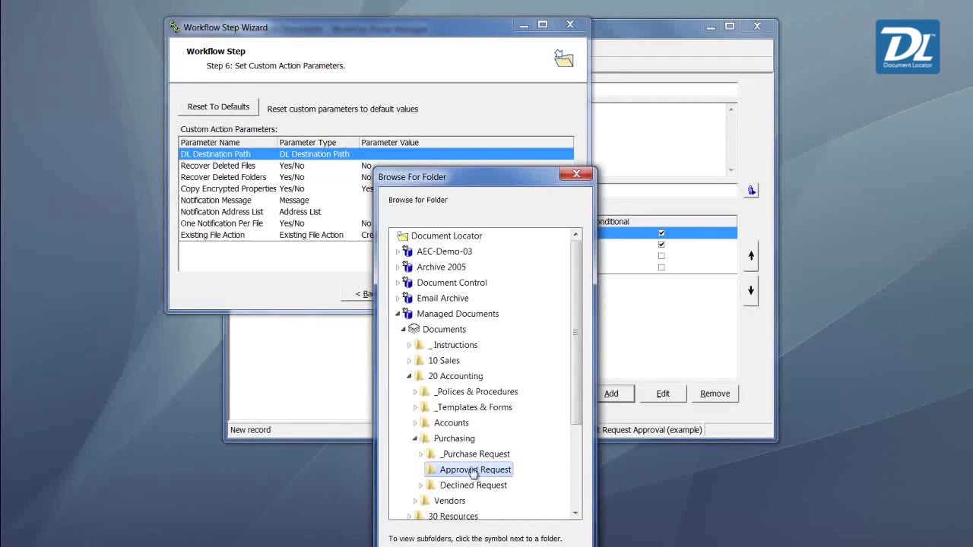
key(Return)
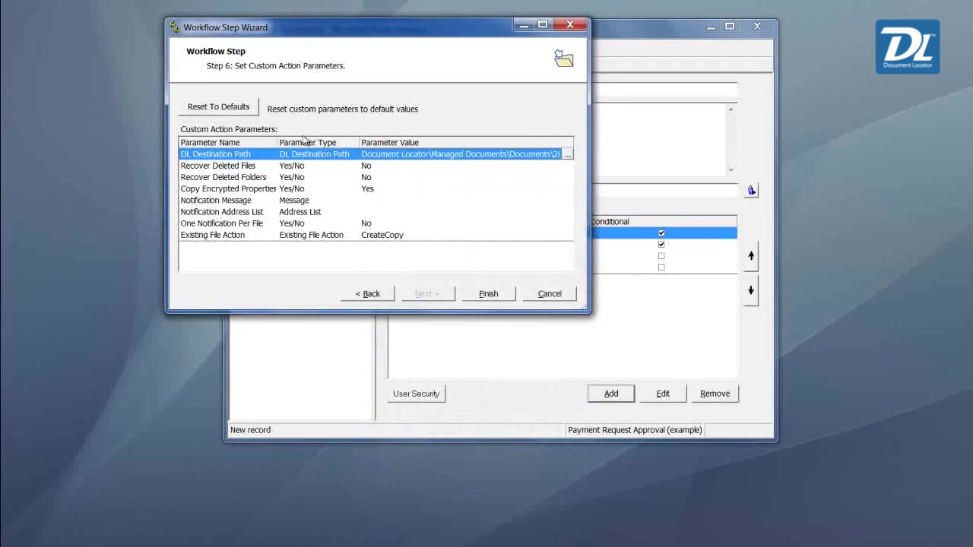
click(488, 294)
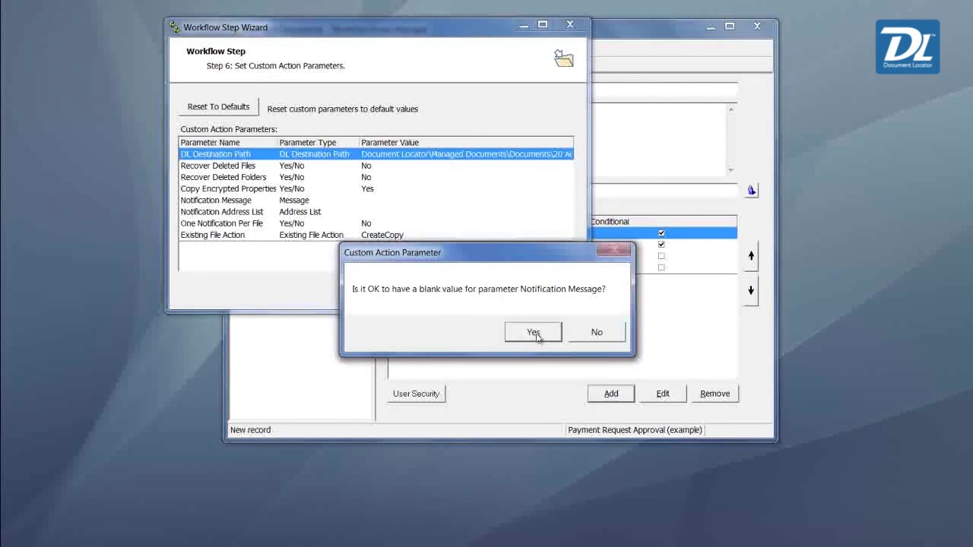
click(529, 332)
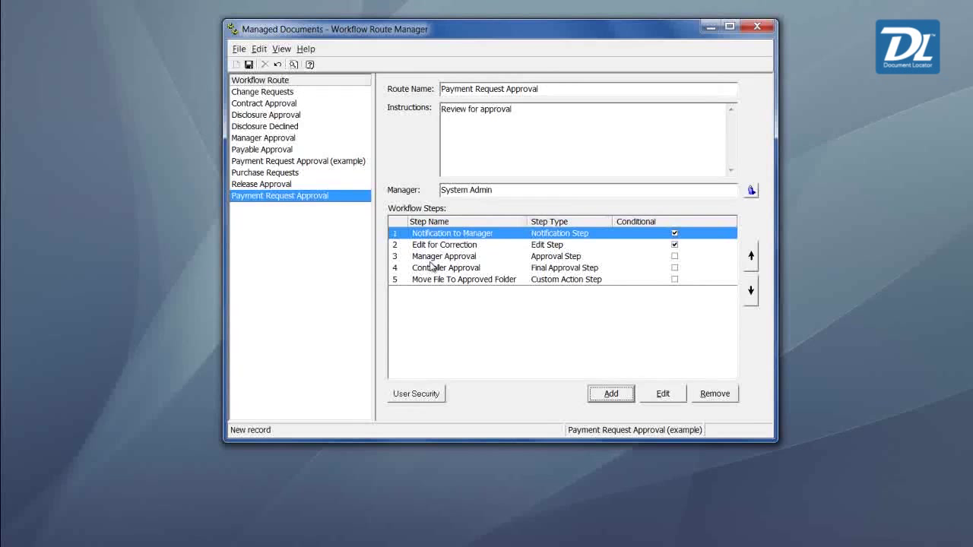
- Add a Notification Step with the instructions 'Request has been approved.'
click(612, 395)
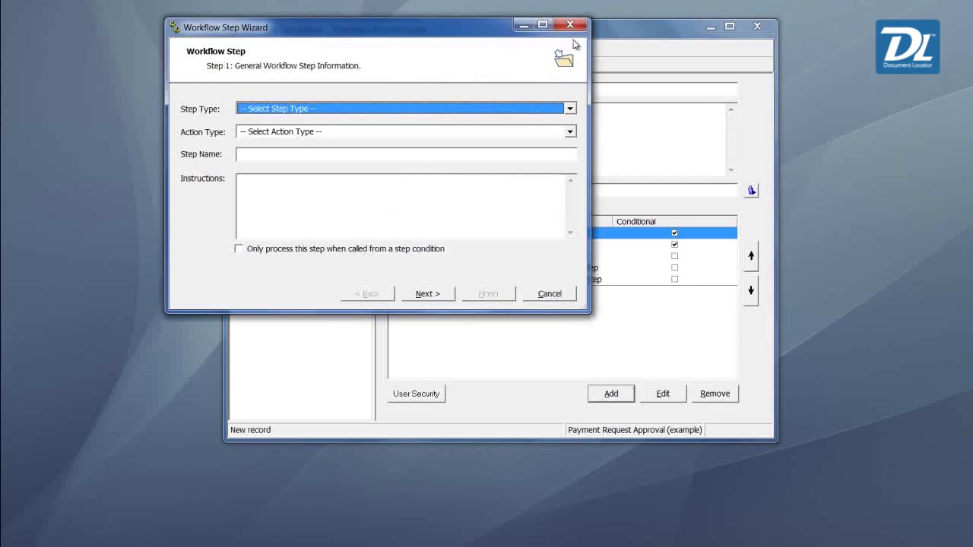
click(569, 111)
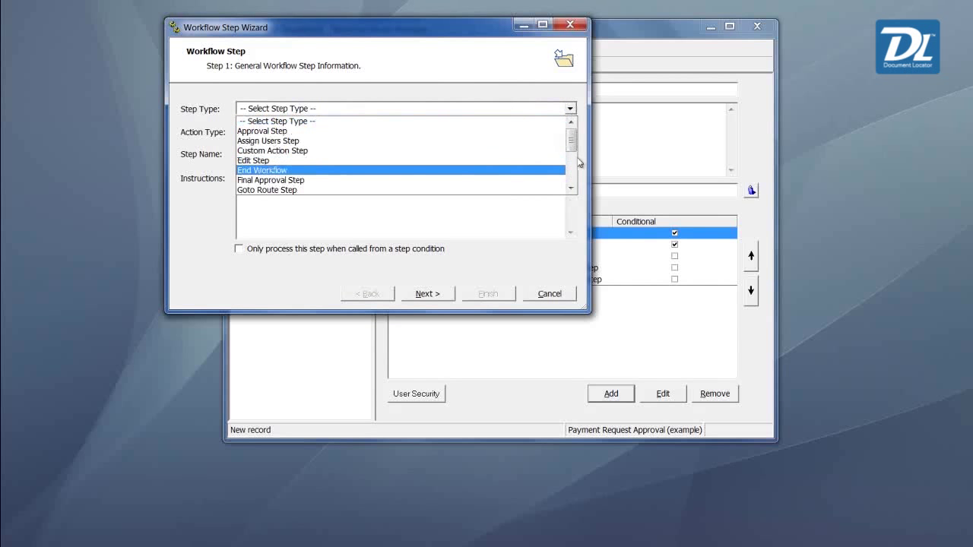
drag(571, 145, 575, 175)
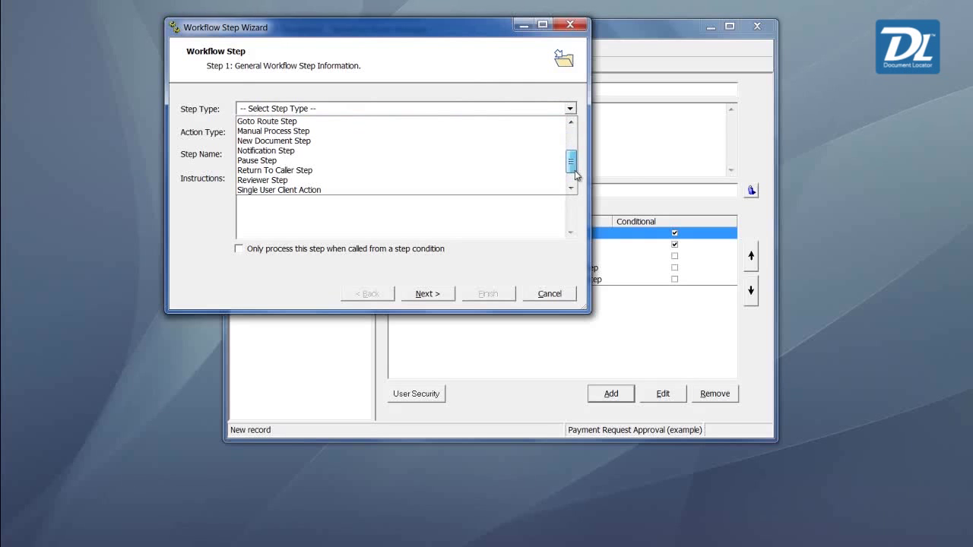
click(342, 151)
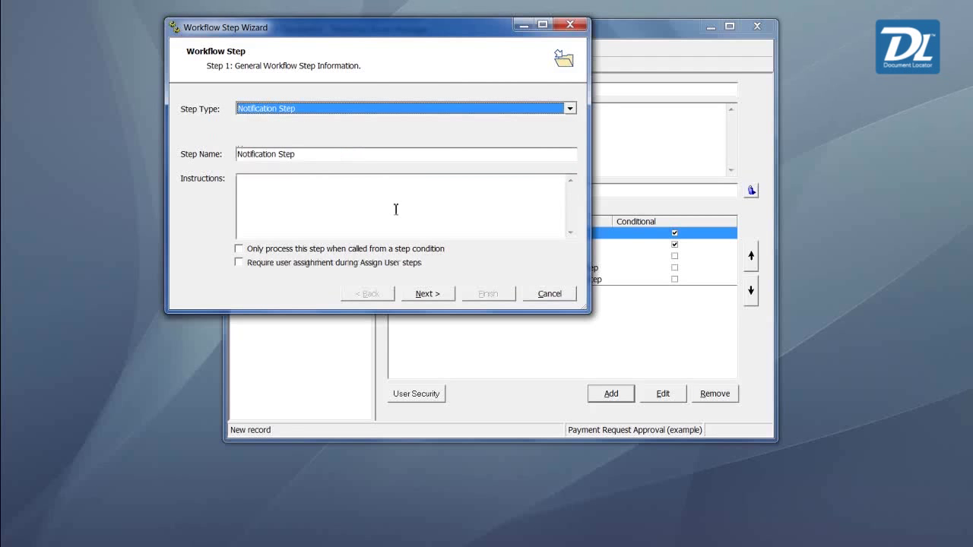
click(290, 190)
text(Request has been approved.)
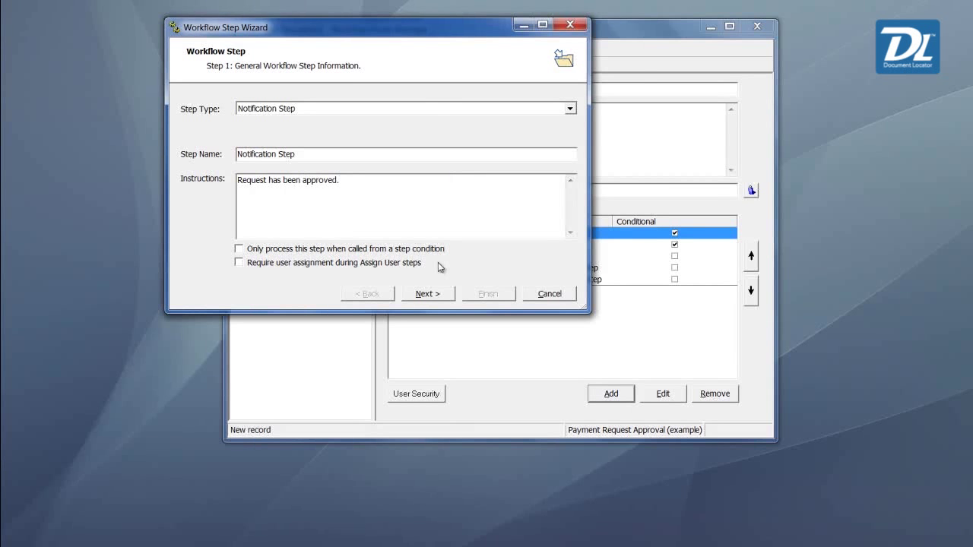
- Copy the instruction text into the step's notification message
click(434, 295)
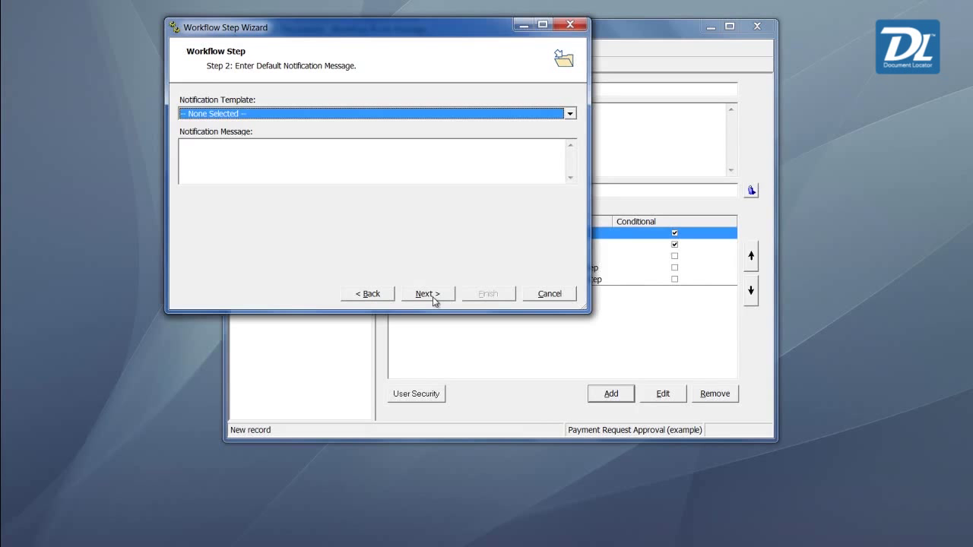
click(432, 297)
click(605, 336)
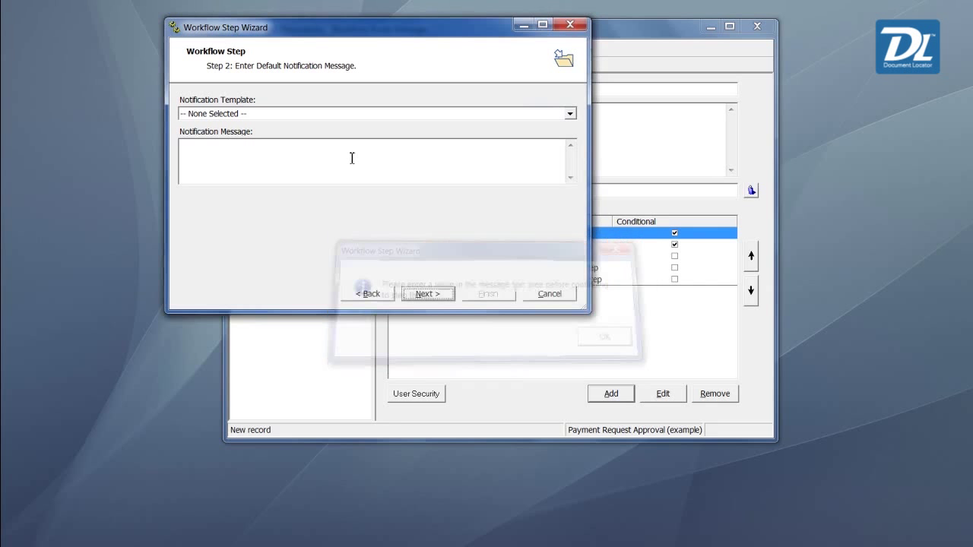
click(366, 294)
drag(343, 181, 235, 178)
key(ctrl+c)
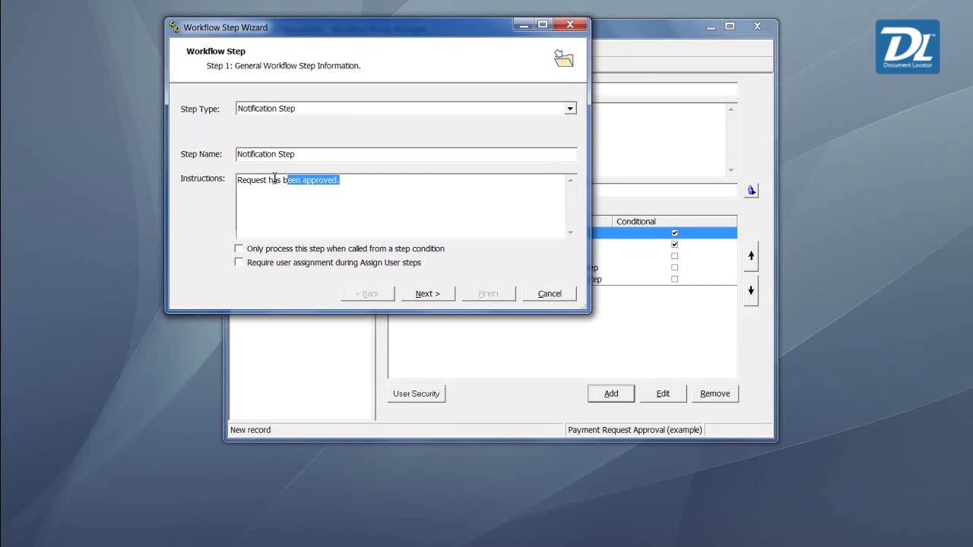
click(440, 295)
click(263, 164)
key(ctrl+v)
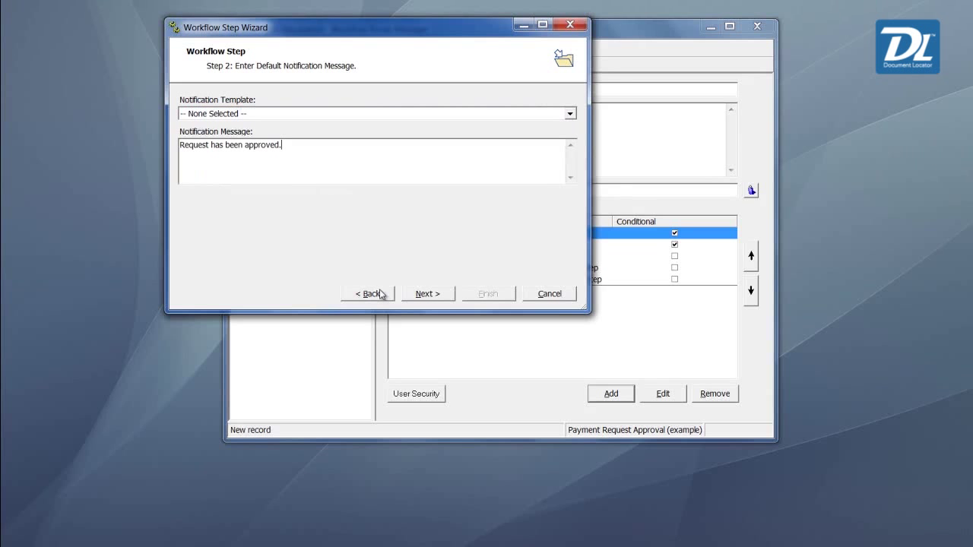
- Address the notification to ##Submitter## and advance to the folder defaults page
click(425, 293)
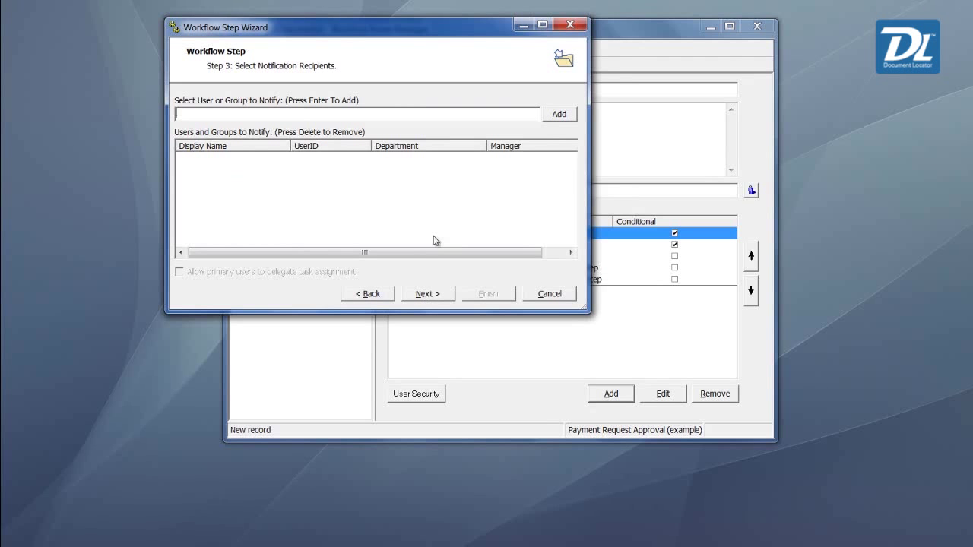
click(208, 113)
click(207, 137)
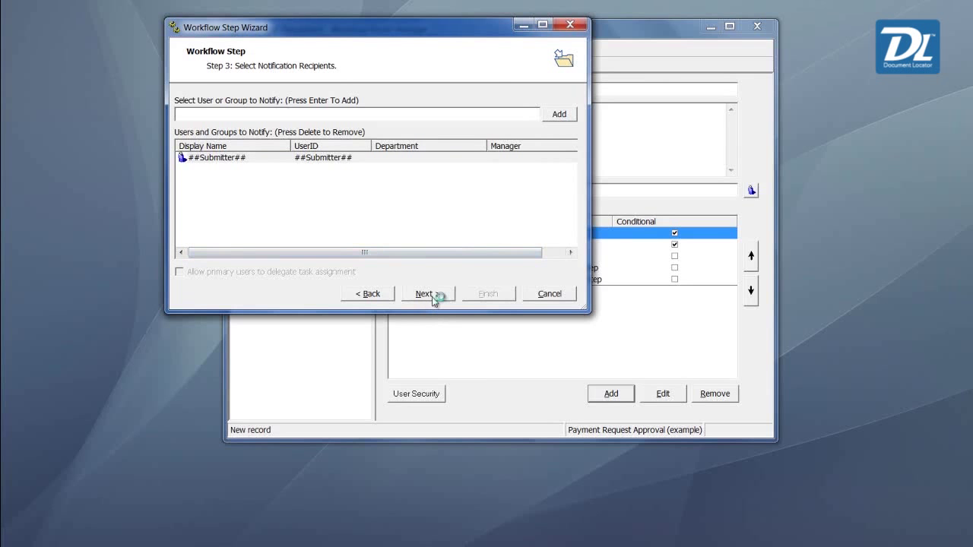
click(432, 295)
click(446, 296)
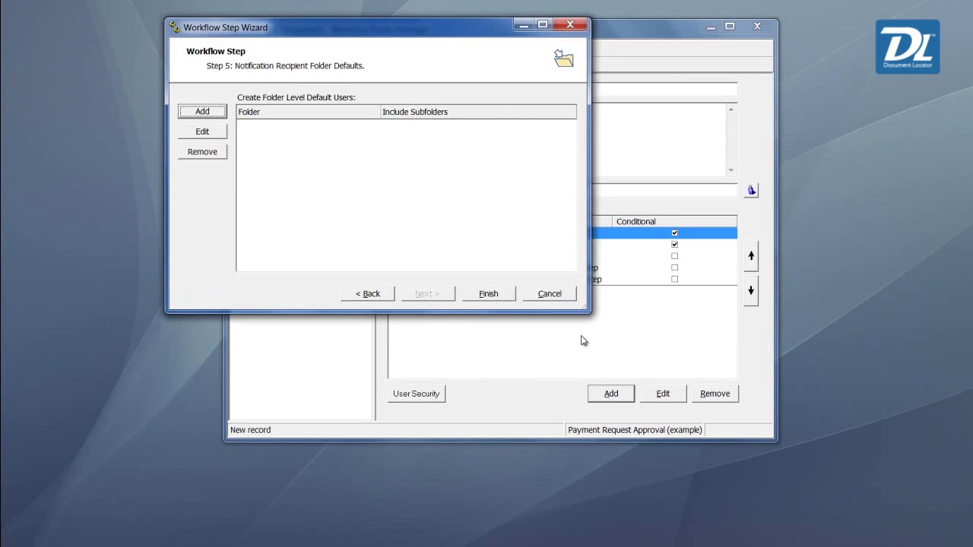
click(487, 295)
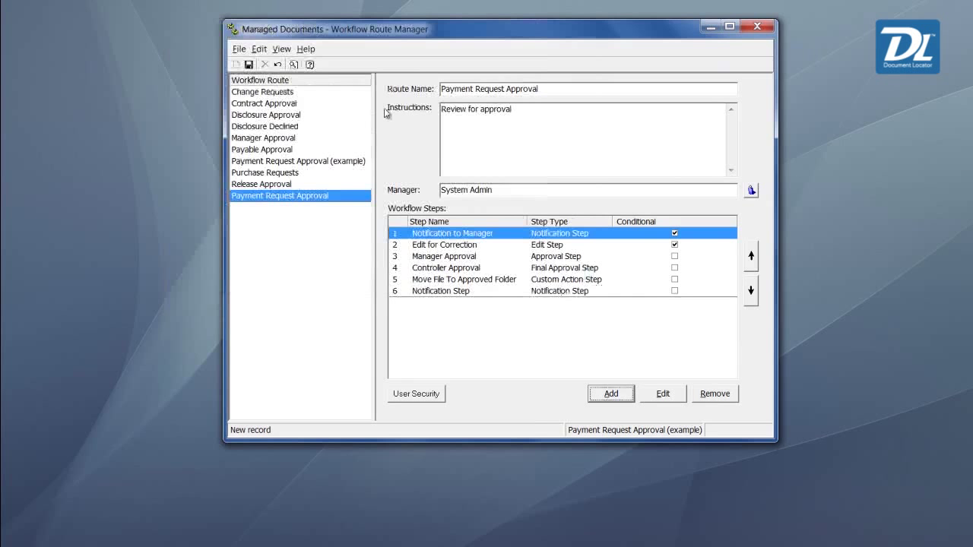